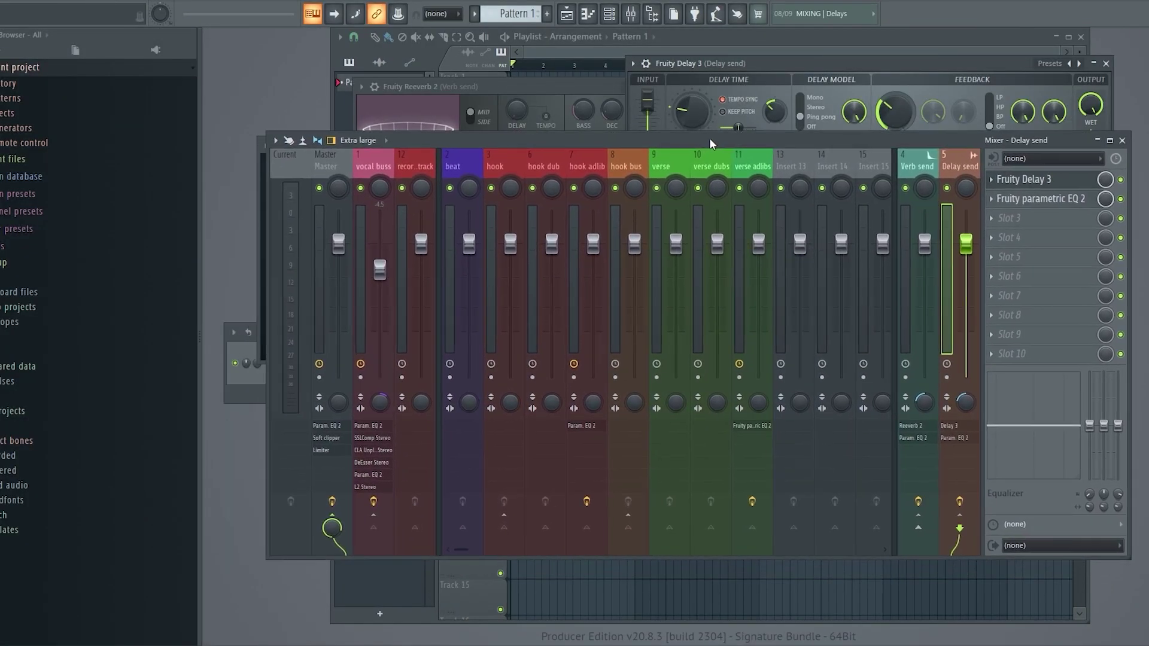
Select each existing mixer track in turn: beat, recording, vocal buss, hook, verse and adlib tracks
left_click(404, 173)
left_click(426, 162)
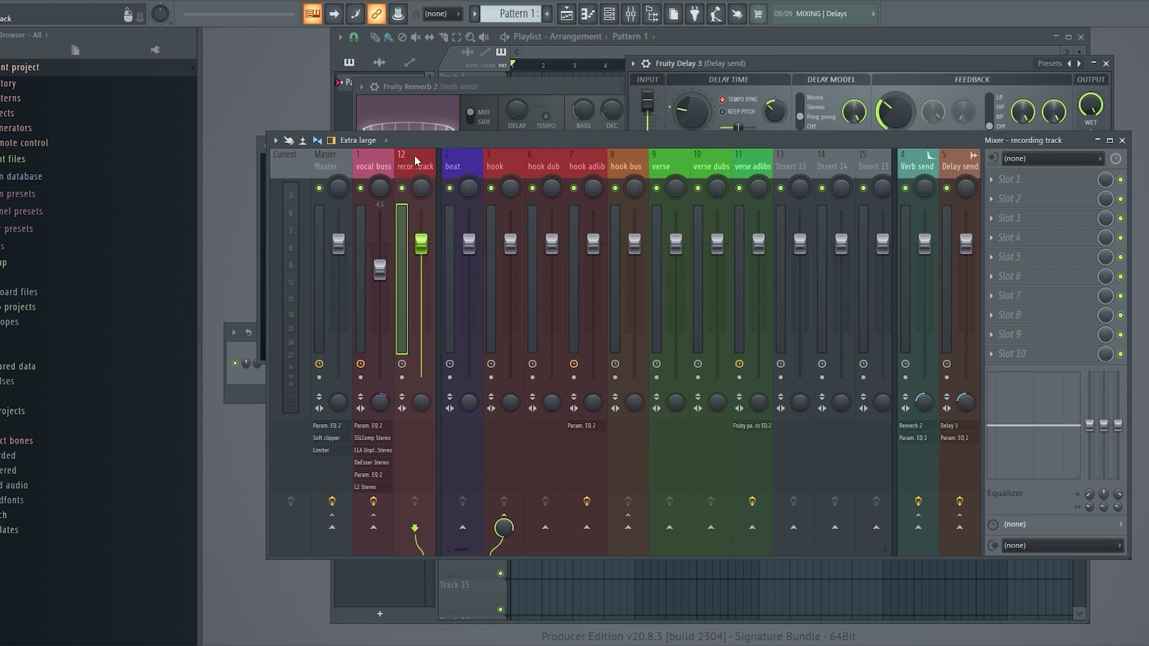
left_click(372, 166)
left_click(413, 166)
left_click(519, 165)
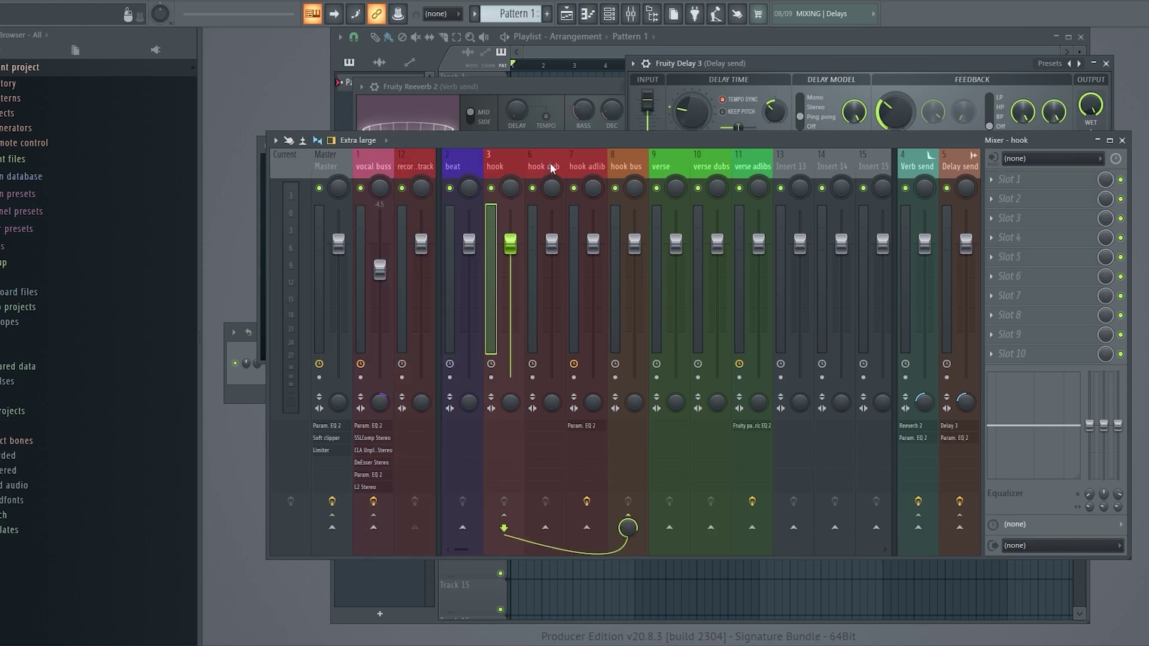
left_click(413, 163)
left_click(392, 164)
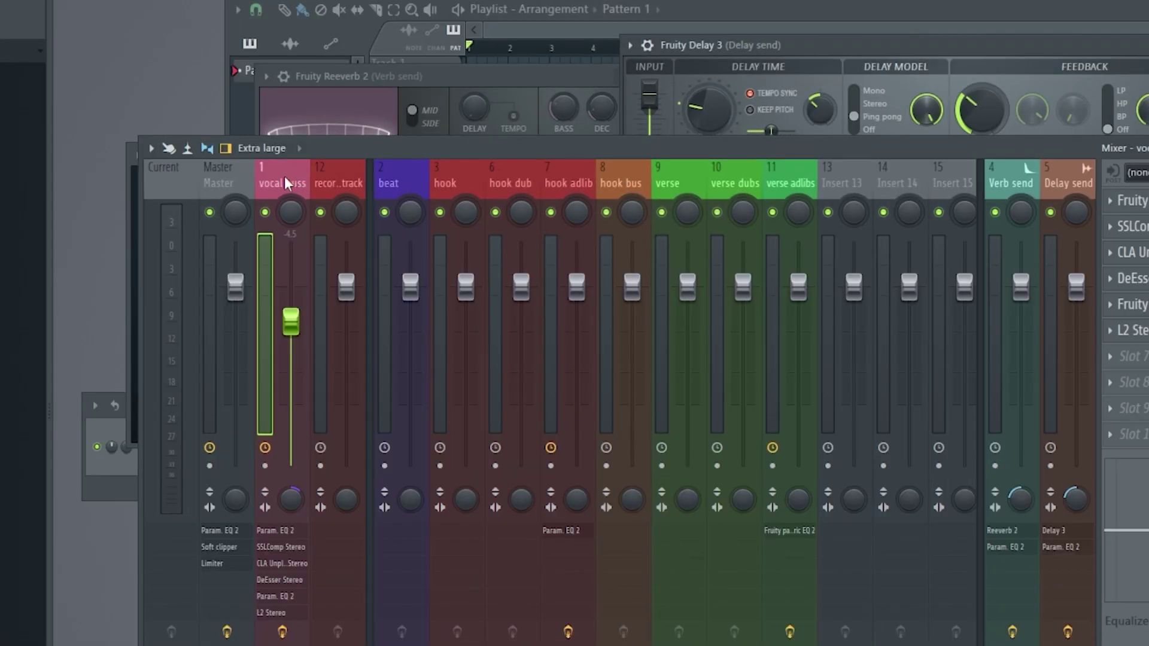
left_click(415, 165)
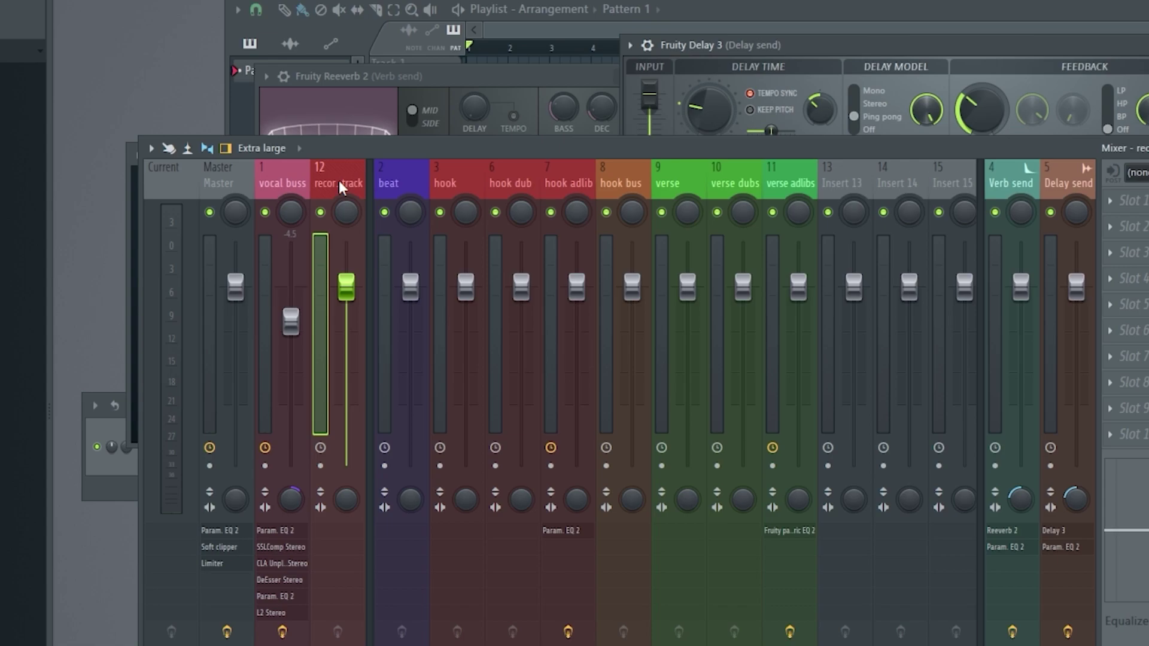
left_click(398, 177)
left_click(458, 178)
left_click(523, 175)
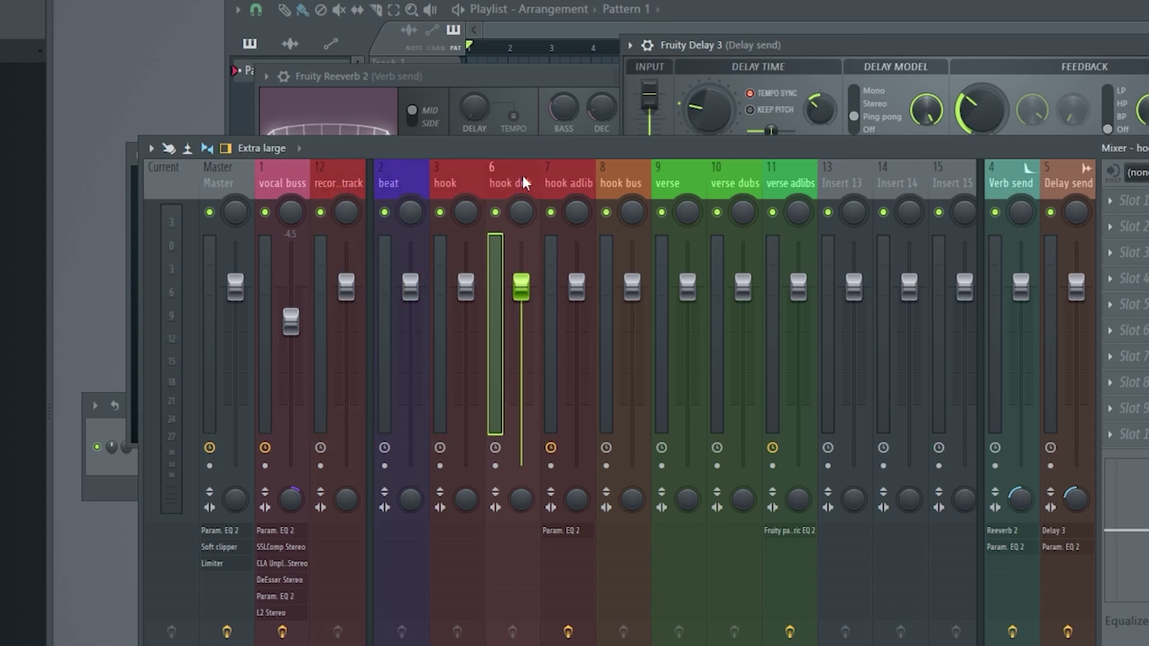
left_click(579, 184)
left_click(625, 185)
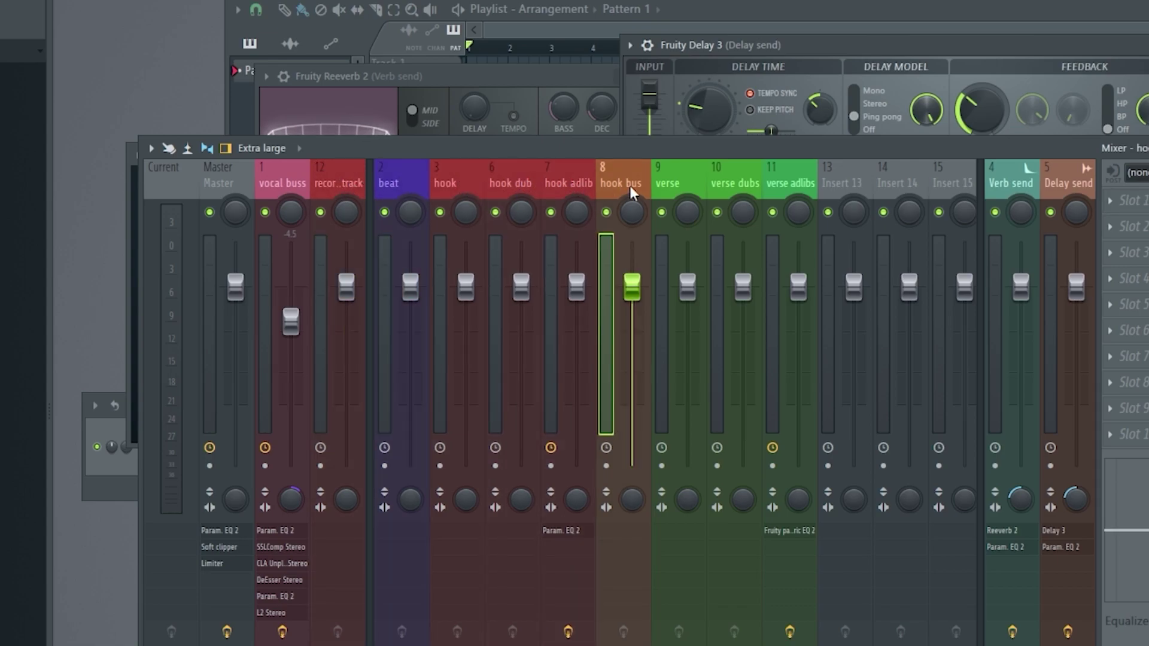
left_click(667, 183)
left_click(778, 185)
left_click(454, 181)
left_click(331, 182)
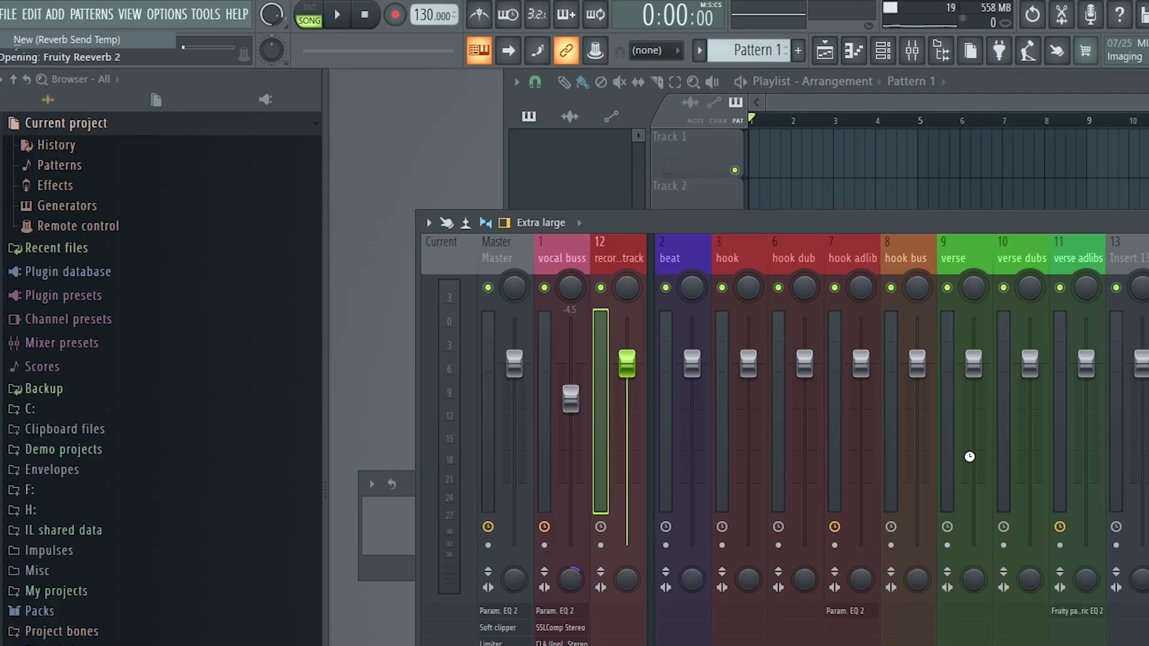
Rename Insert 1 to 'vocal buss'
right_click(290, 84)
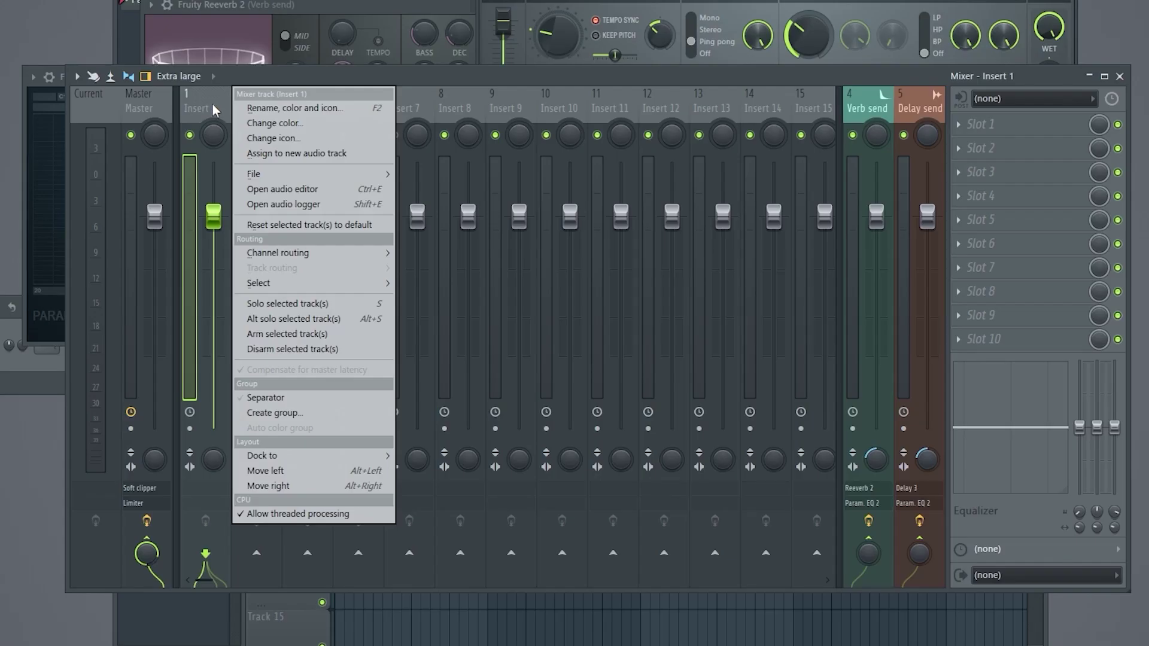
left_click(265, 108)
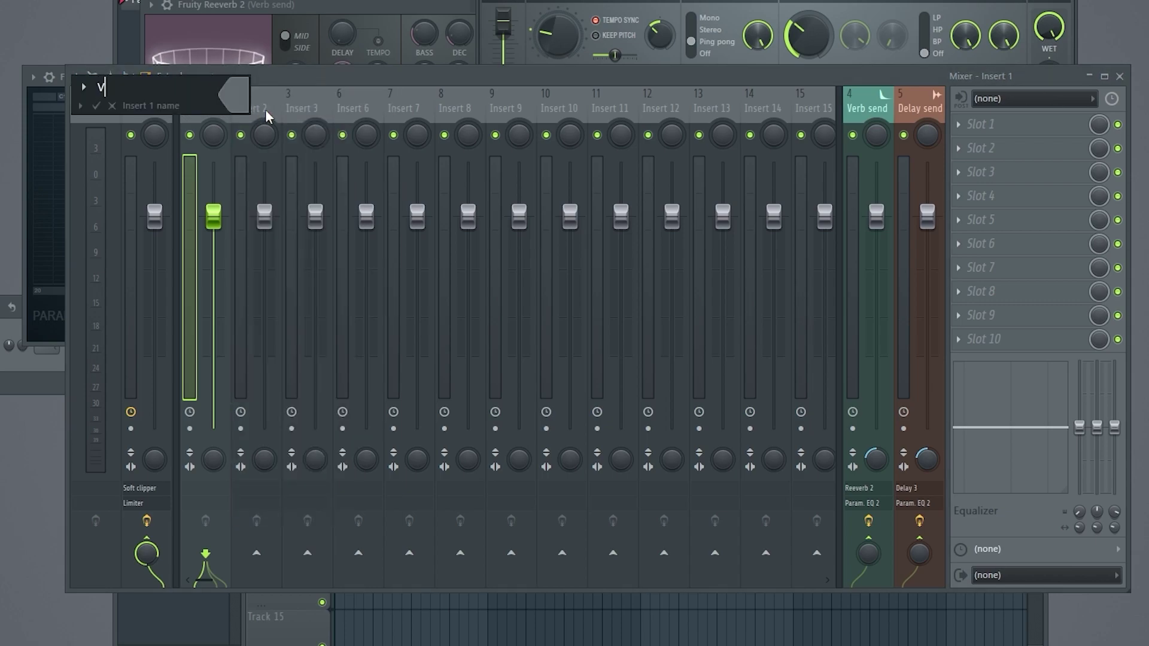
type("vocal buss")
key("Return")
Bring up the vocal buss track's options menu again
right_click(220, 109)
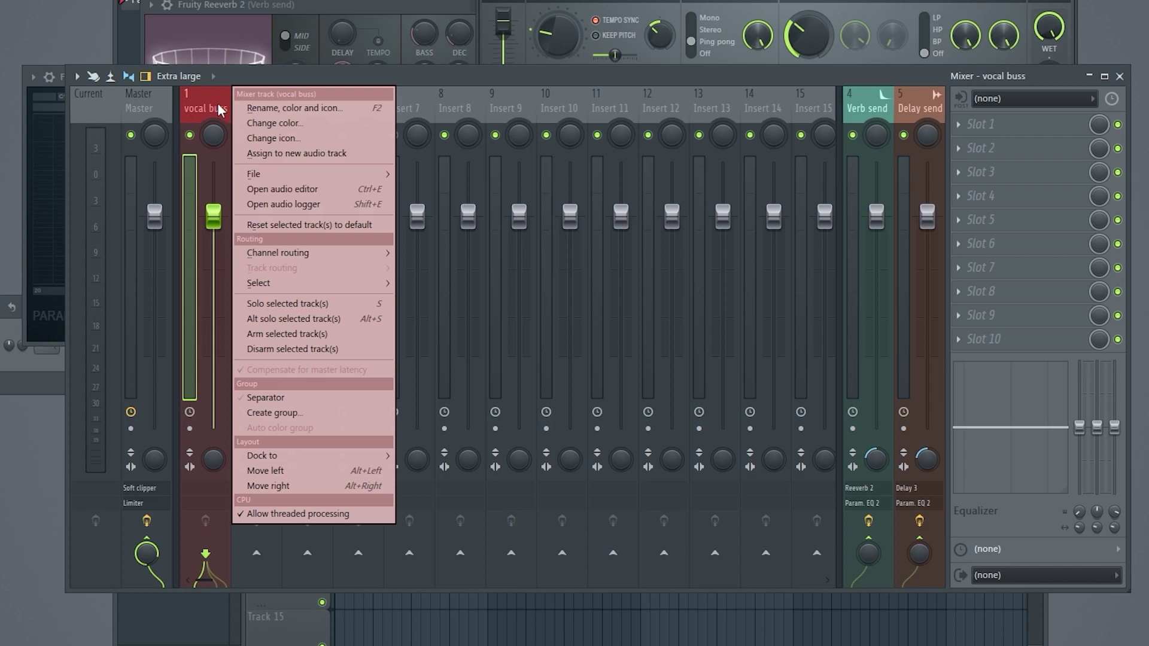
mouse_move(257, 174)
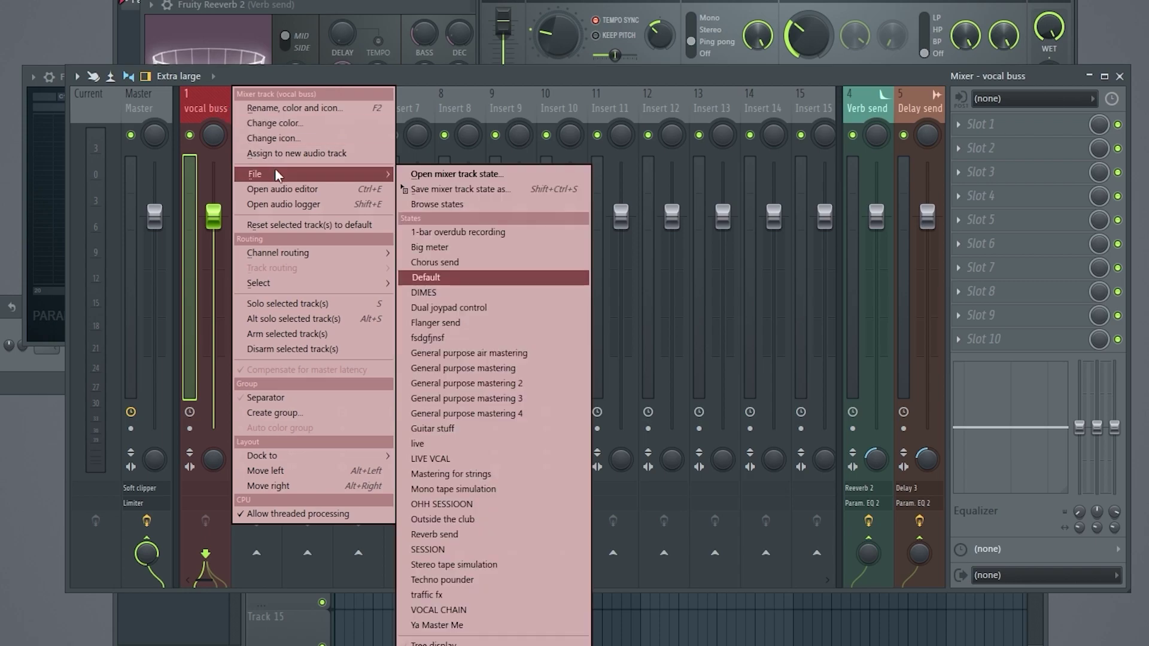
left_click(210, 108)
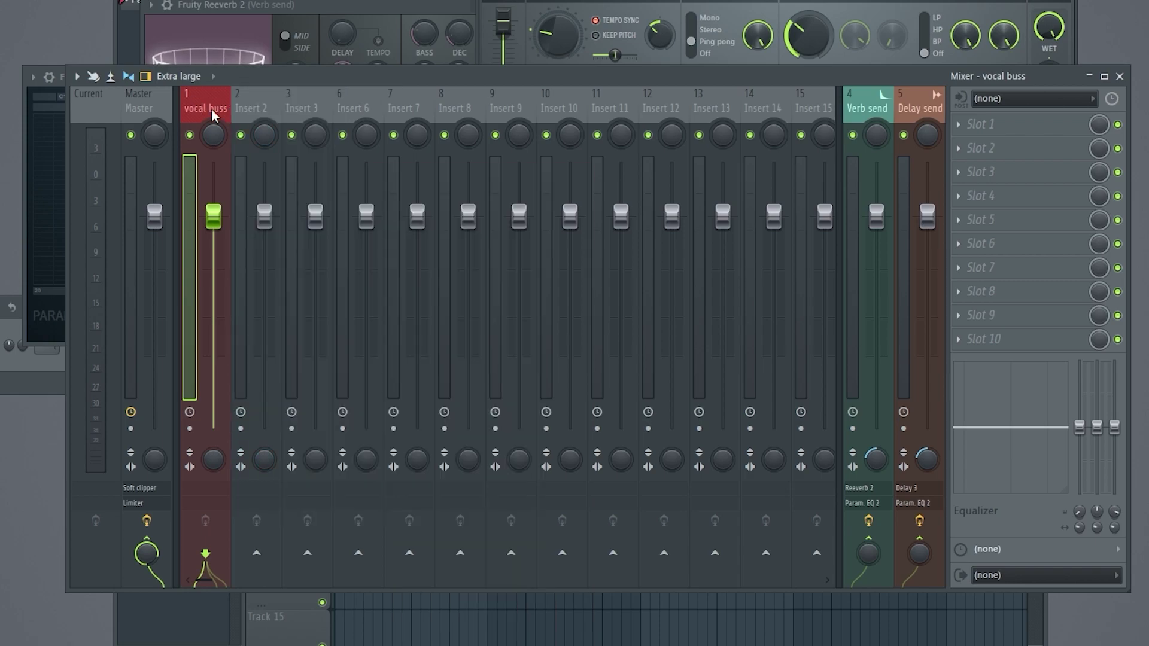
right_click(210, 108)
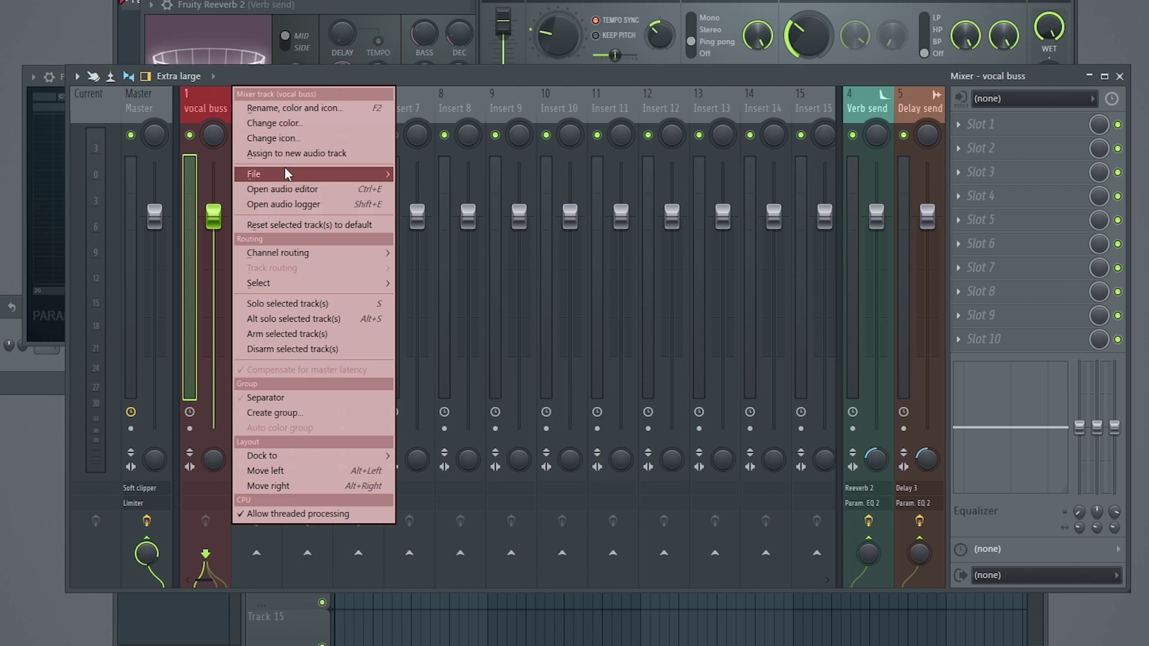
Load the traffic fx chain onto vocal buss and open its first EQ and SSLComp Stereo
mouse_move(281, 172)
left_click(533, 599)
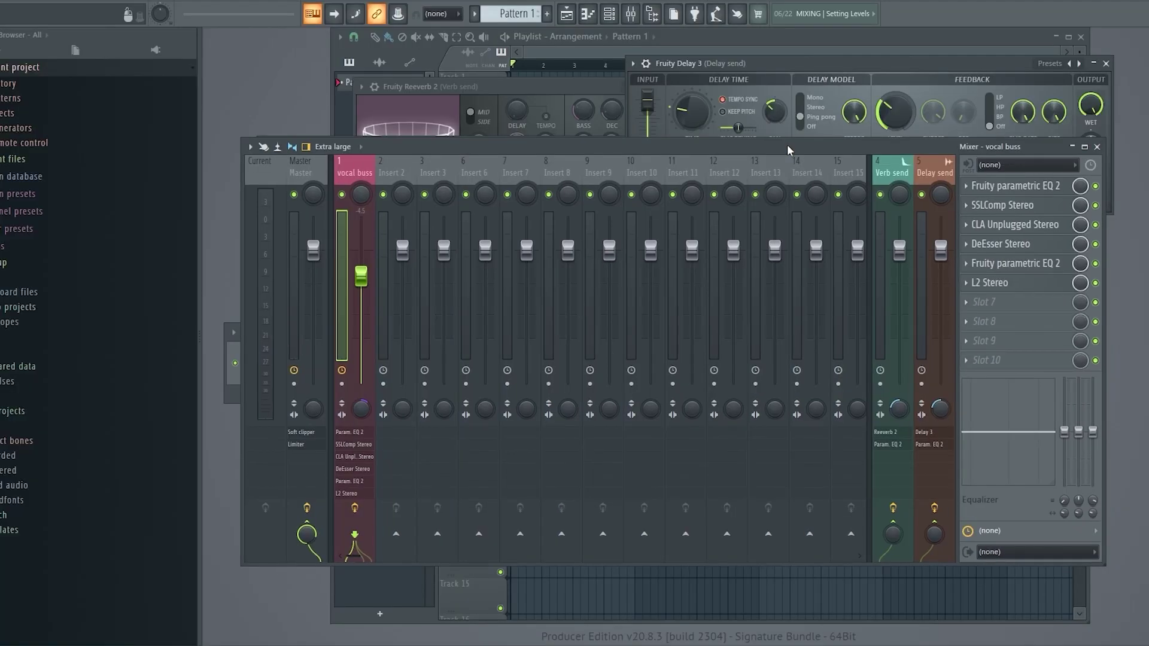
left_click(1006, 130)
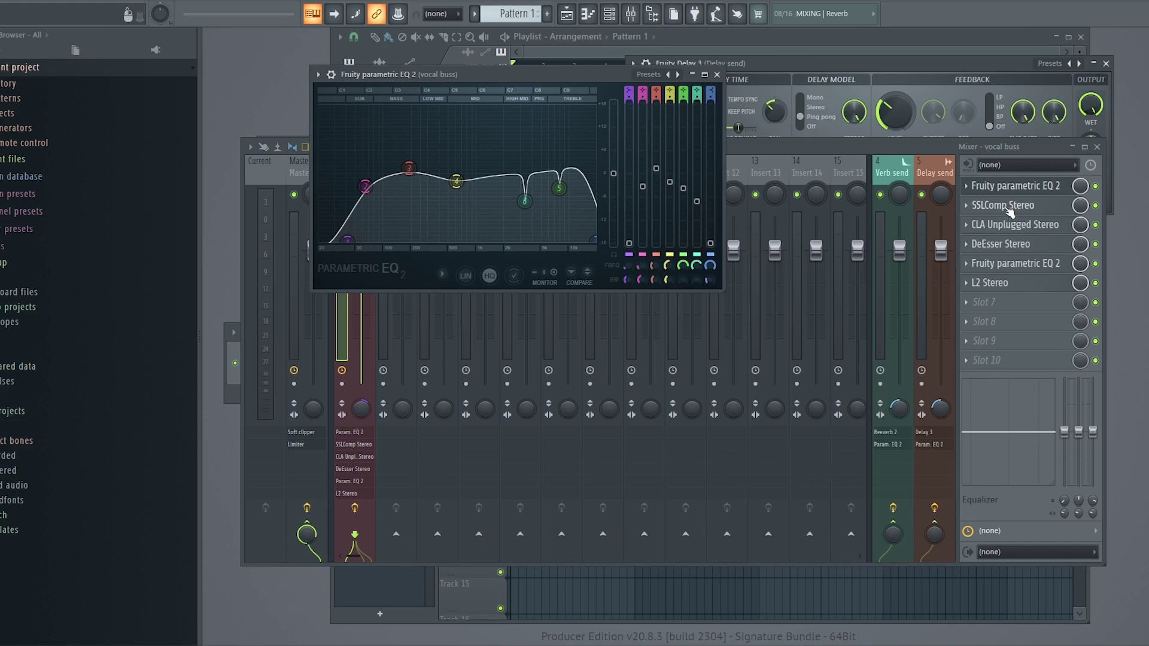
left_click(1011, 206)
Open CLA Unplugged Stereo, reposition its window, and keep the Hot Desert preset
left_click(1005, 224)
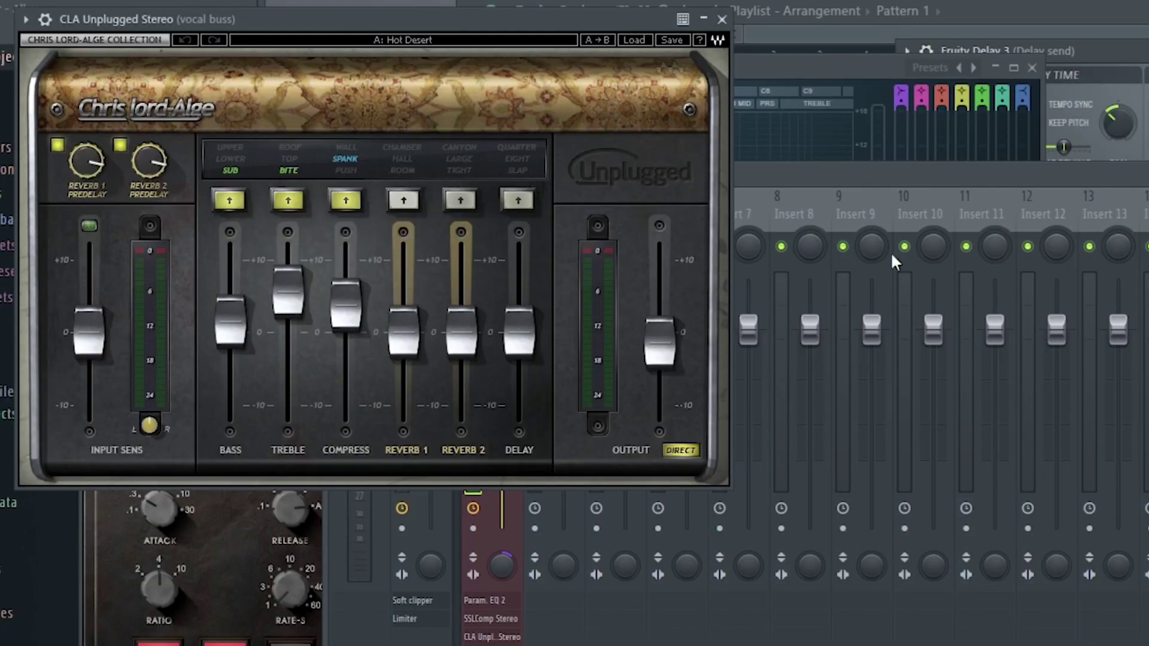
left_click_drag(312, 35, 345, 43)
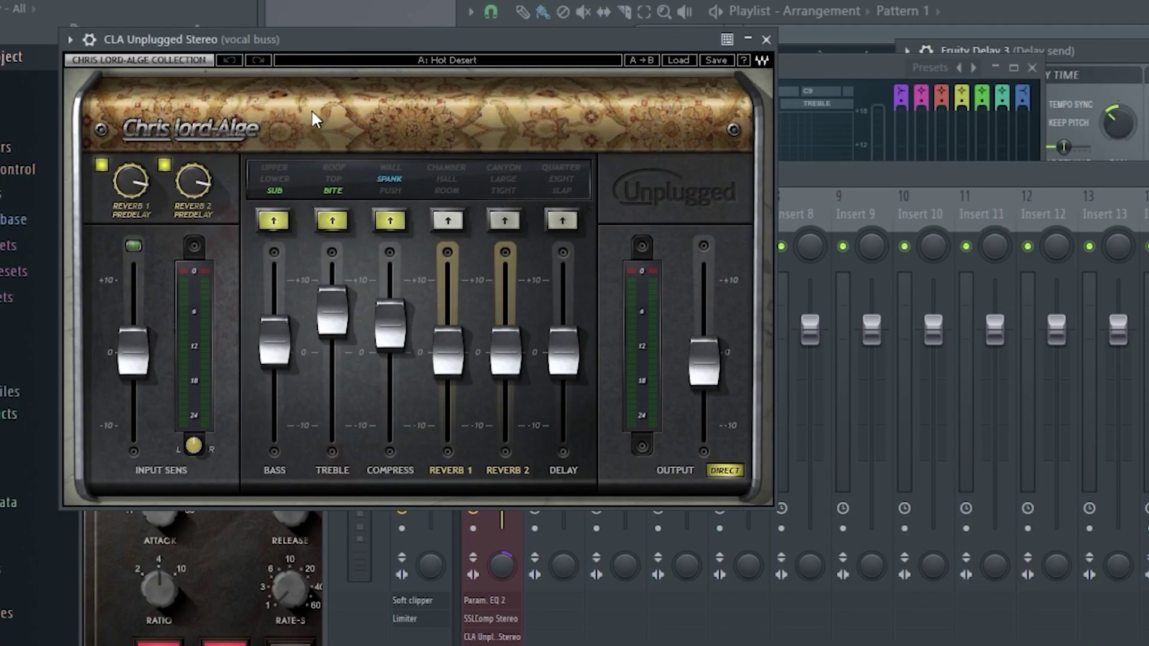
left_click_drag(311, 108, 334, 115)
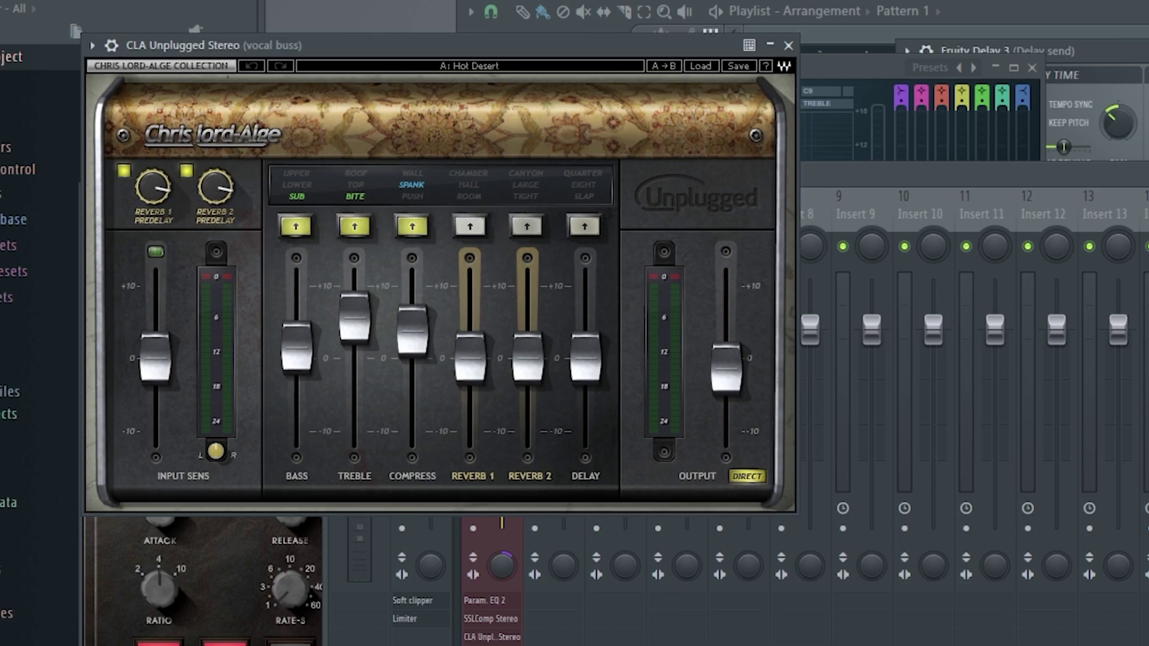
left_click(698, 65)
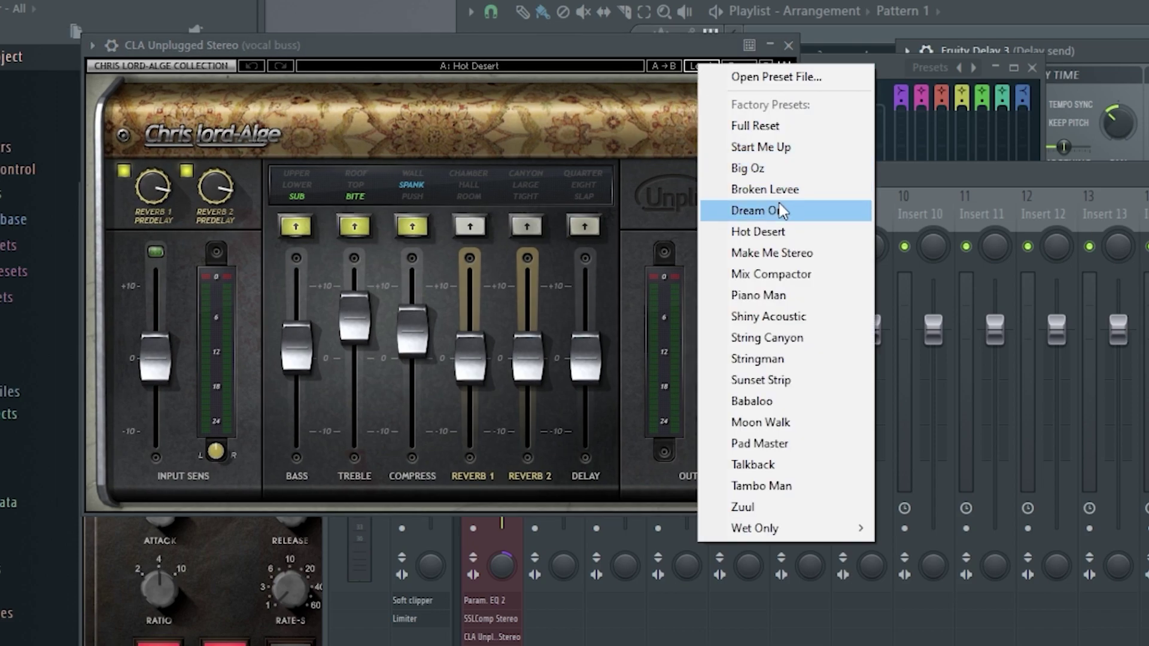
left_click(731, 228)
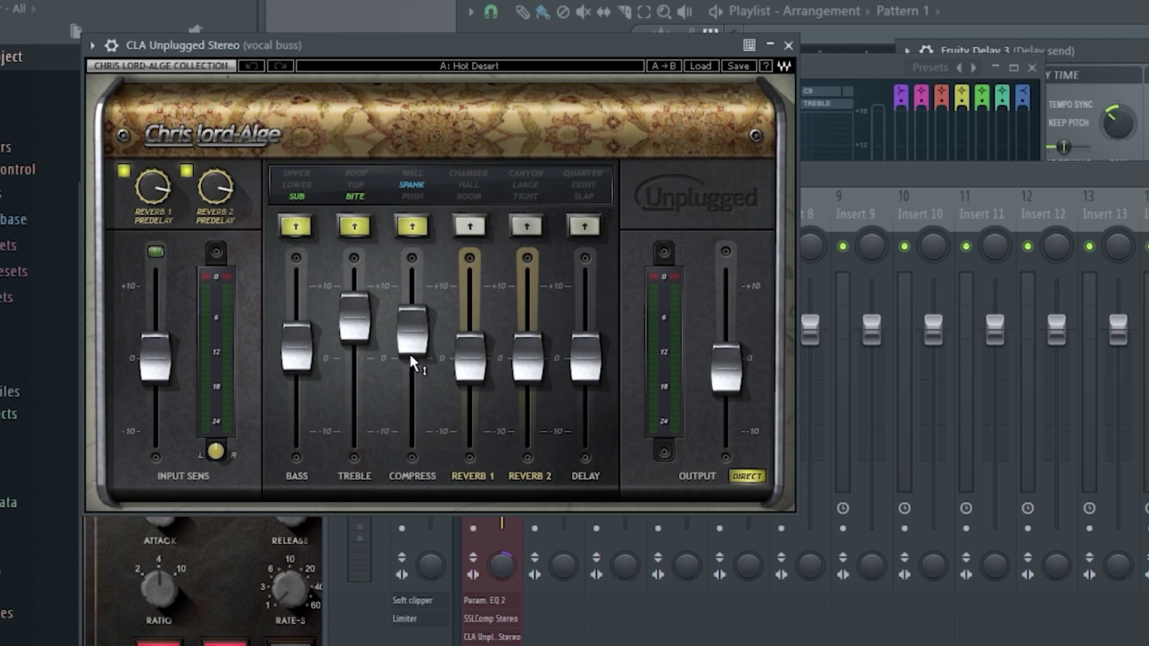
Switch CLA compress mode to WALL, turn off both reverb predelays, and move DeEsser right
left_click(420, 224)
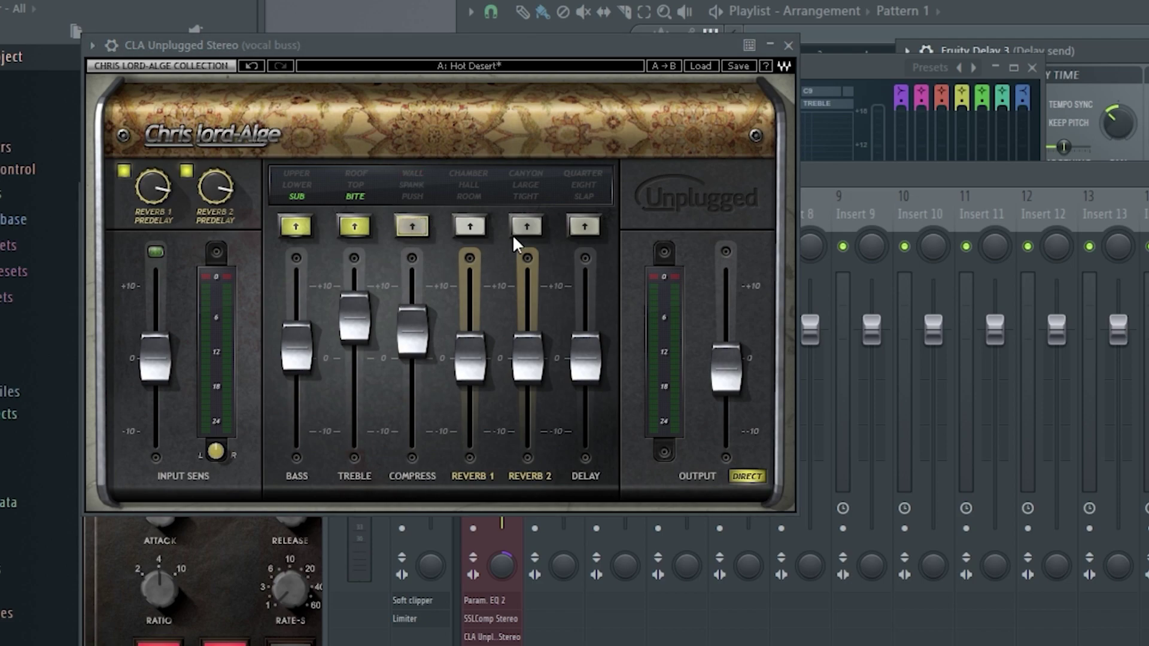
left_click(119, 168)
left_click(186, 170)
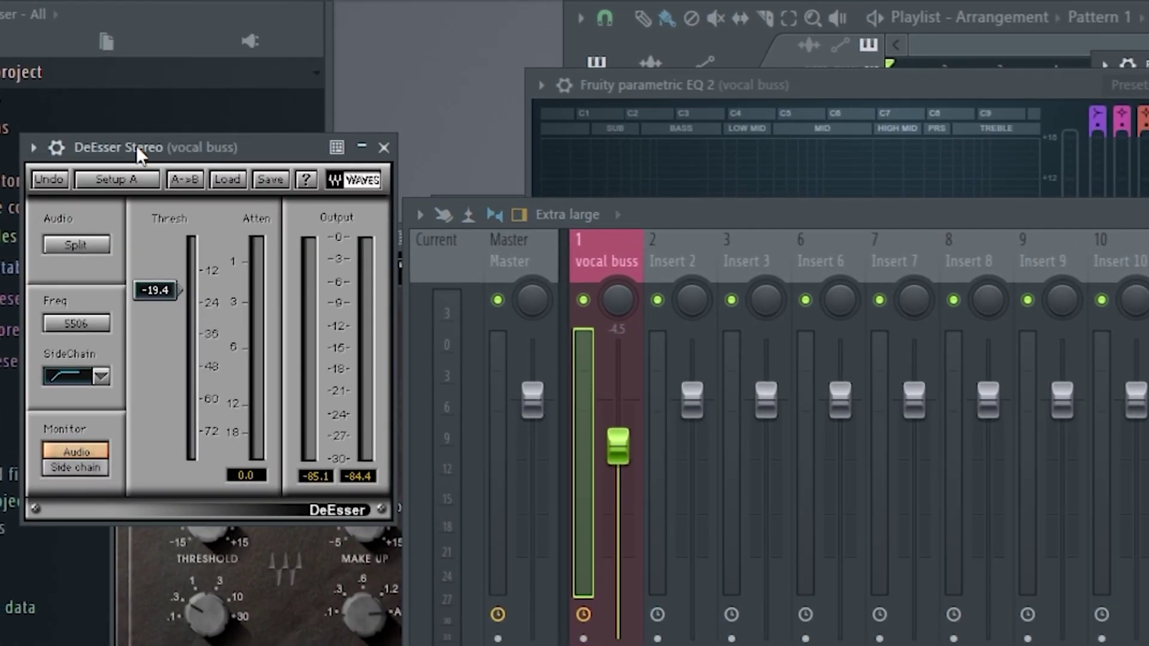
left_click_drag(137, 150, 262, 153)
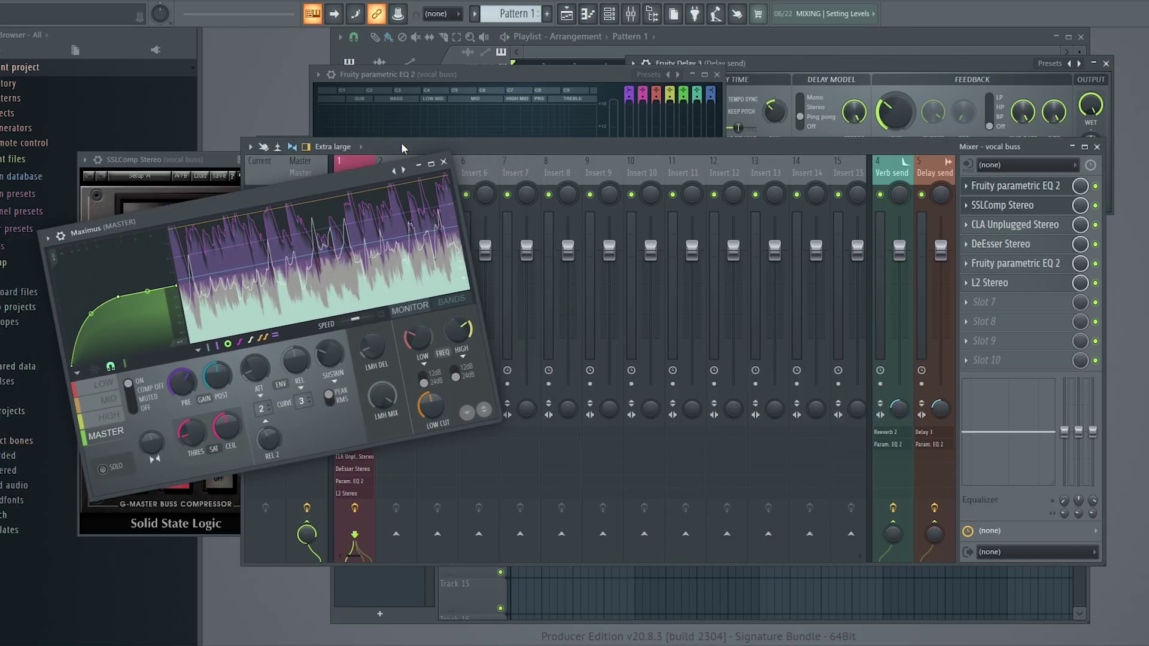
Check the second parametric EQ, then position the L2 Stereo limiter window over the mixer's centre
left_click(966, 245)
left_click(967, 248)
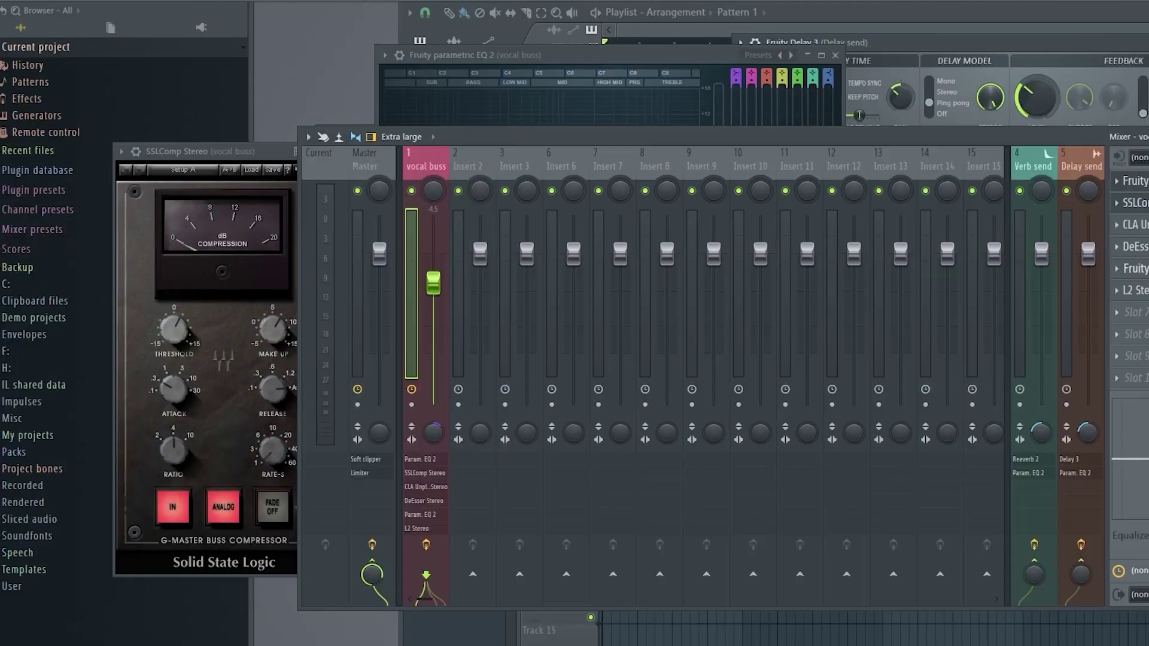
left_click(1011, 264)
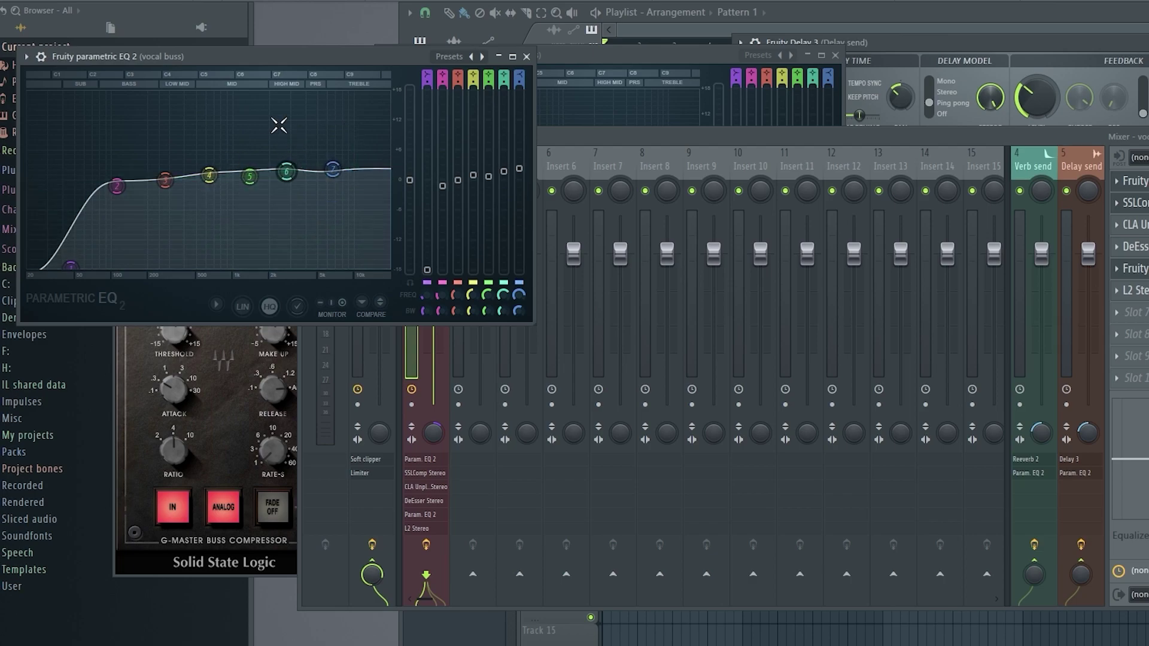
left_click(526, 56)
left_click(417, 528)
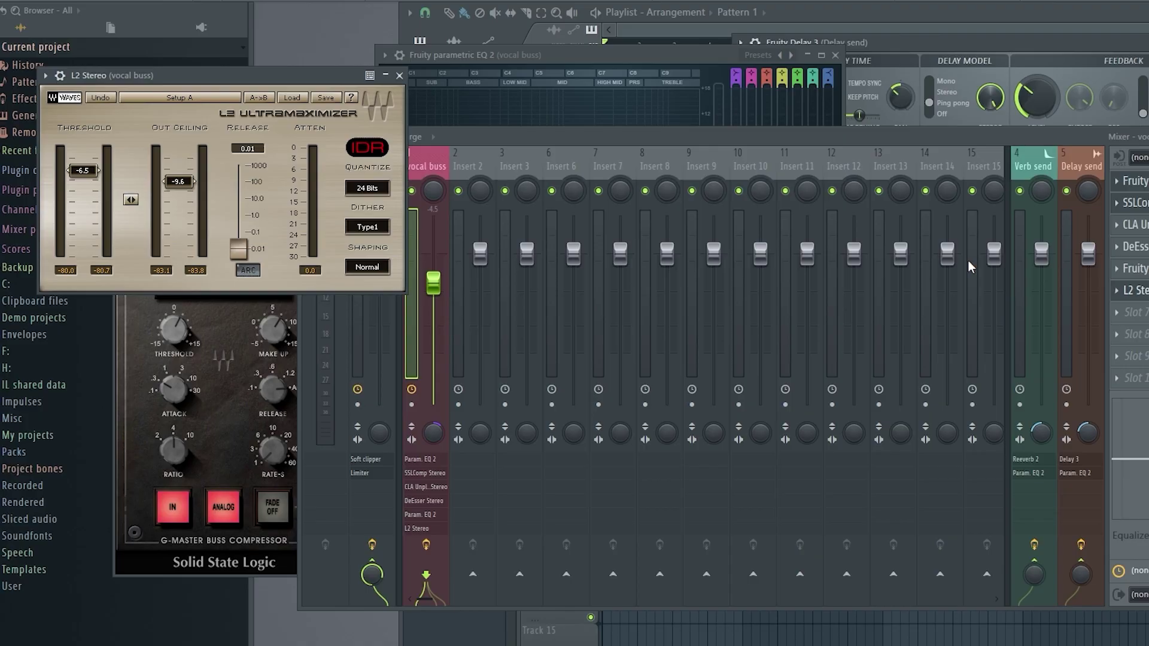
left_click_drag(275, 103, 678, 180)
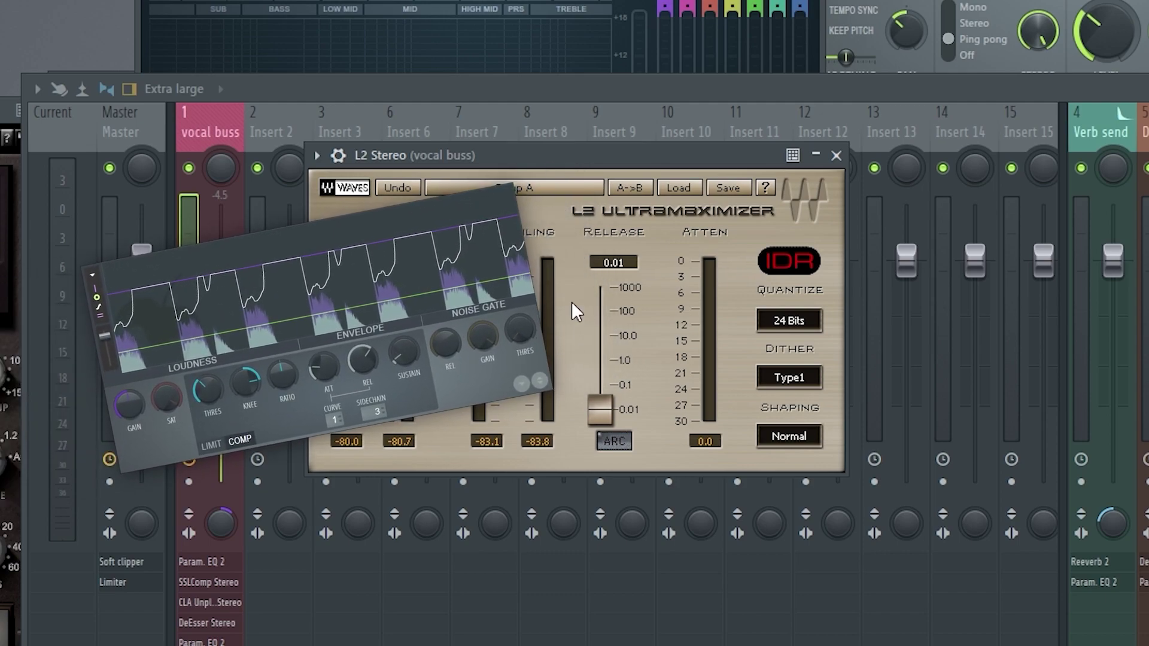
Close L2 Stereo and dock the vocal buss to the mixer's left
left_click(836, 155)
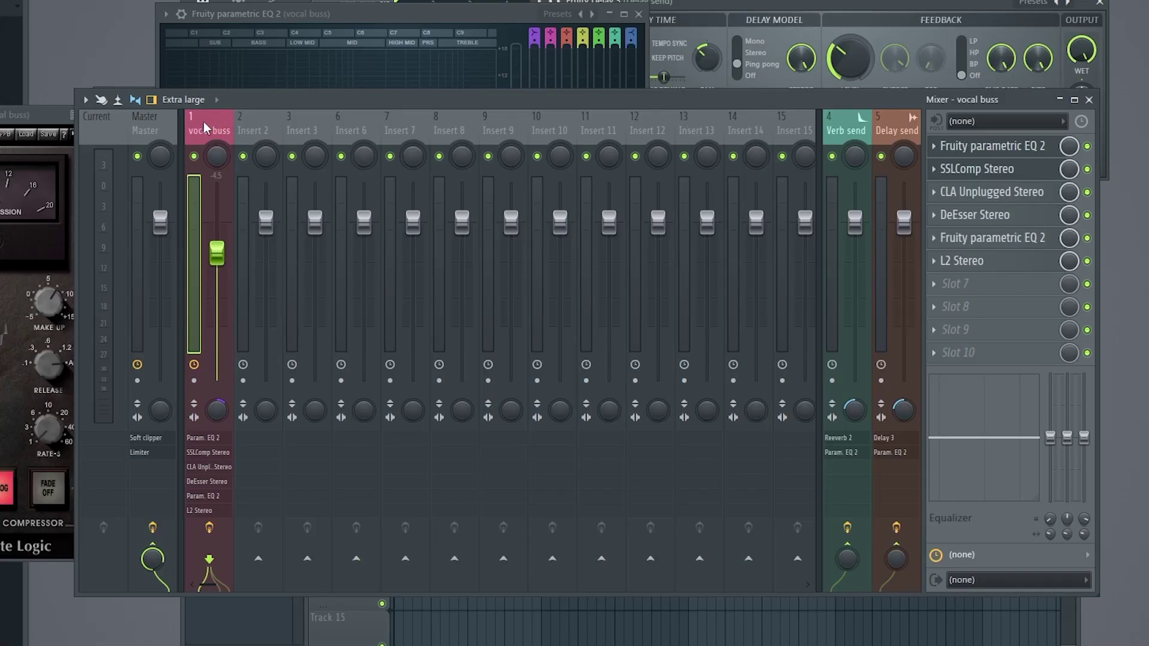
right_click(204, 121)
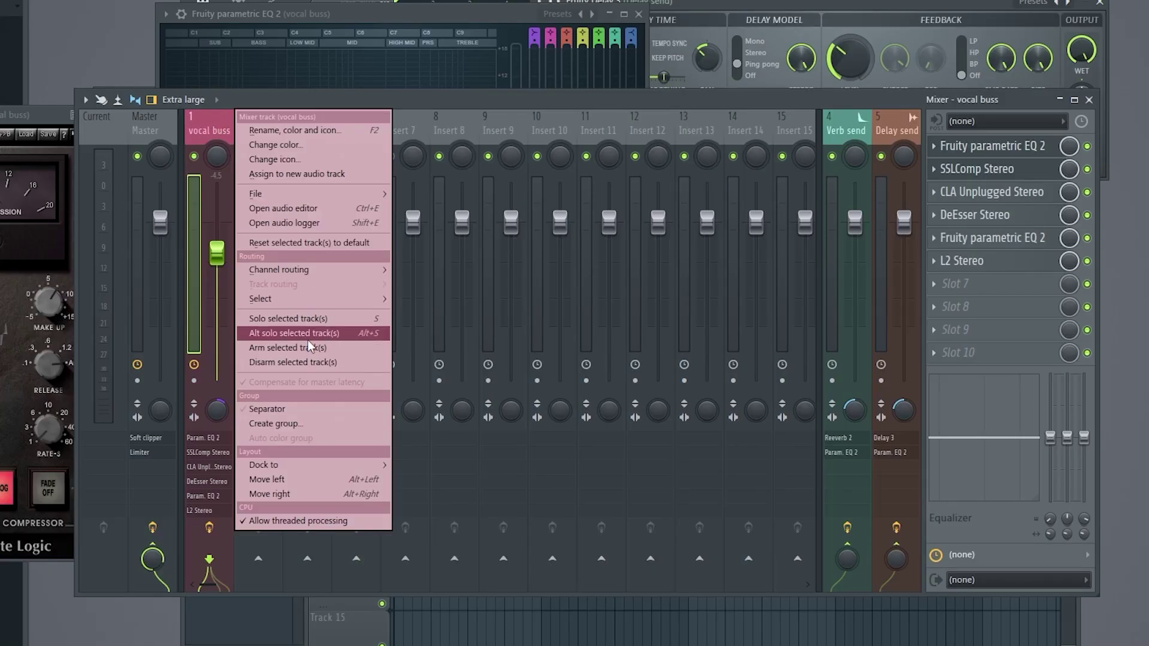
mouse_move(347, 465)
left_click(418, 467)
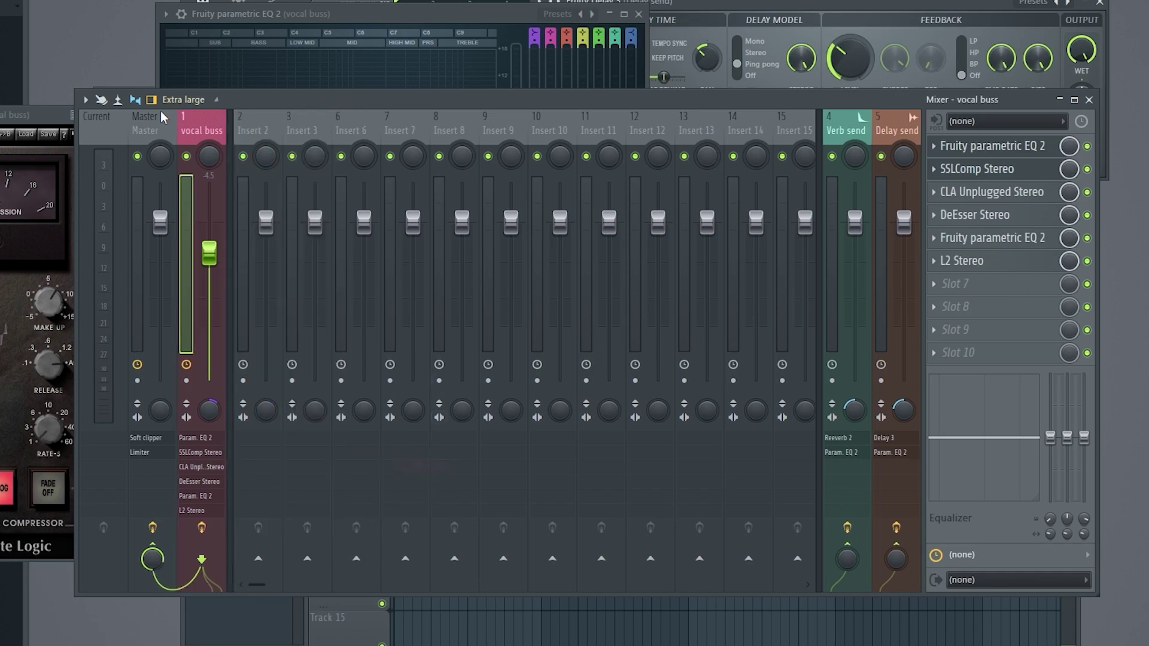
Rename Insert 2 to 'recording / mic'
double_click(257, 122)
type("recording / mic")
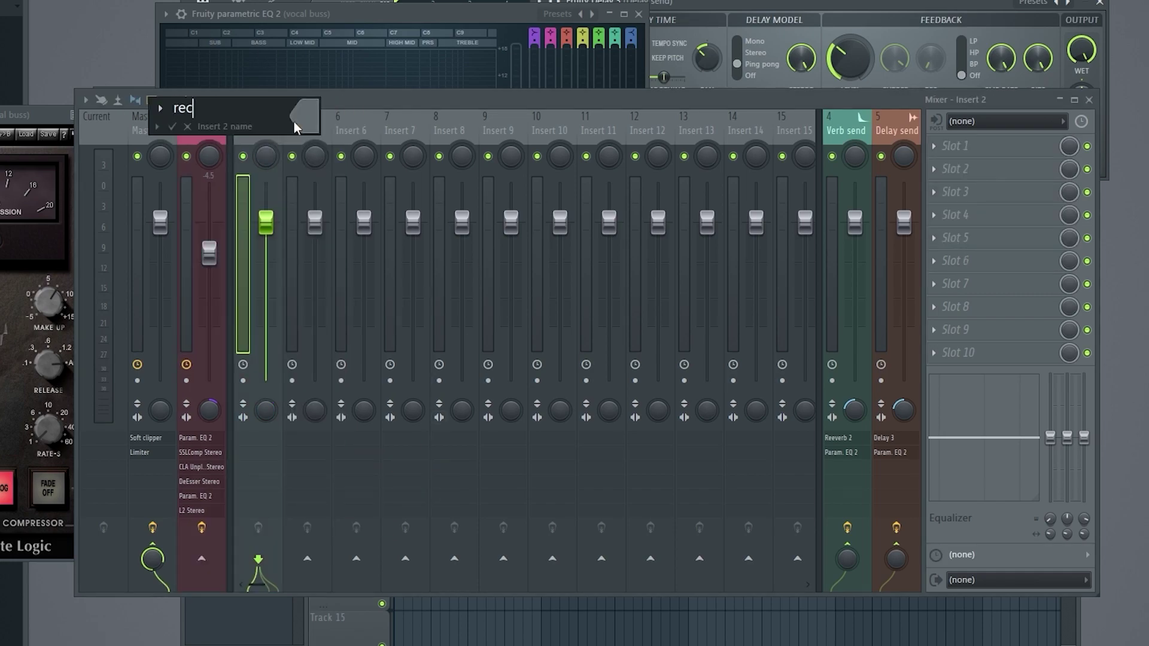
key("Return")
right_click(293, 121)
left_click(327, 124)
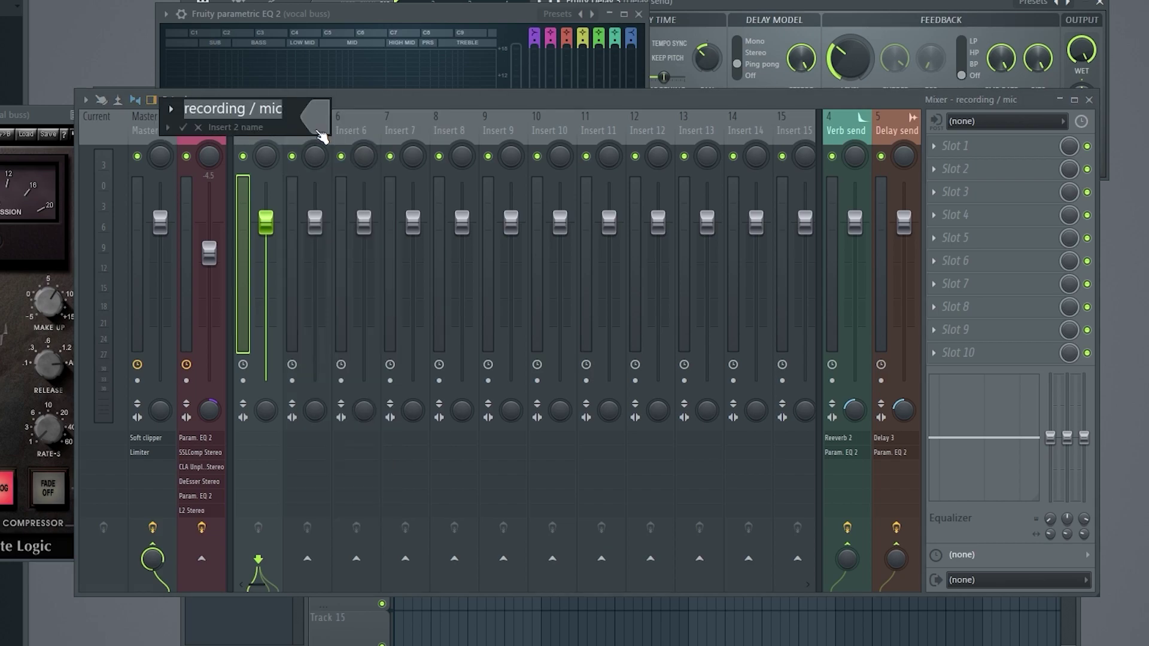
Dock recording / mic to the left, beside the vocal buss
right_click(286, 114)
mouse_move(365, 466)
left_click(475, 464)
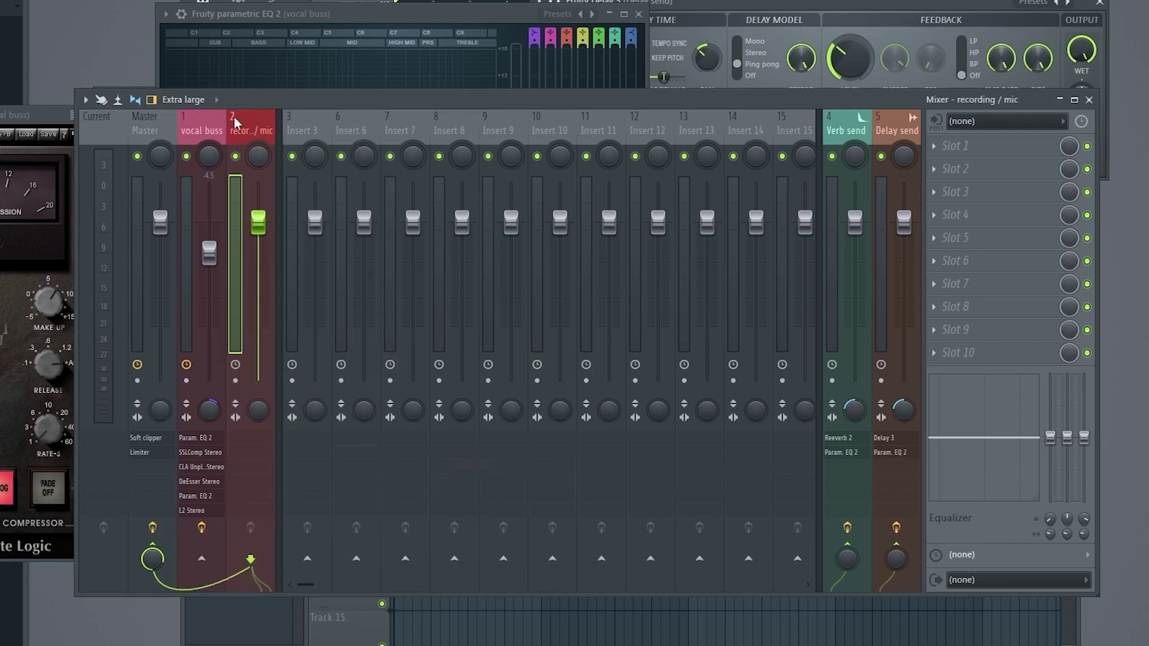
left_click(999, 122)
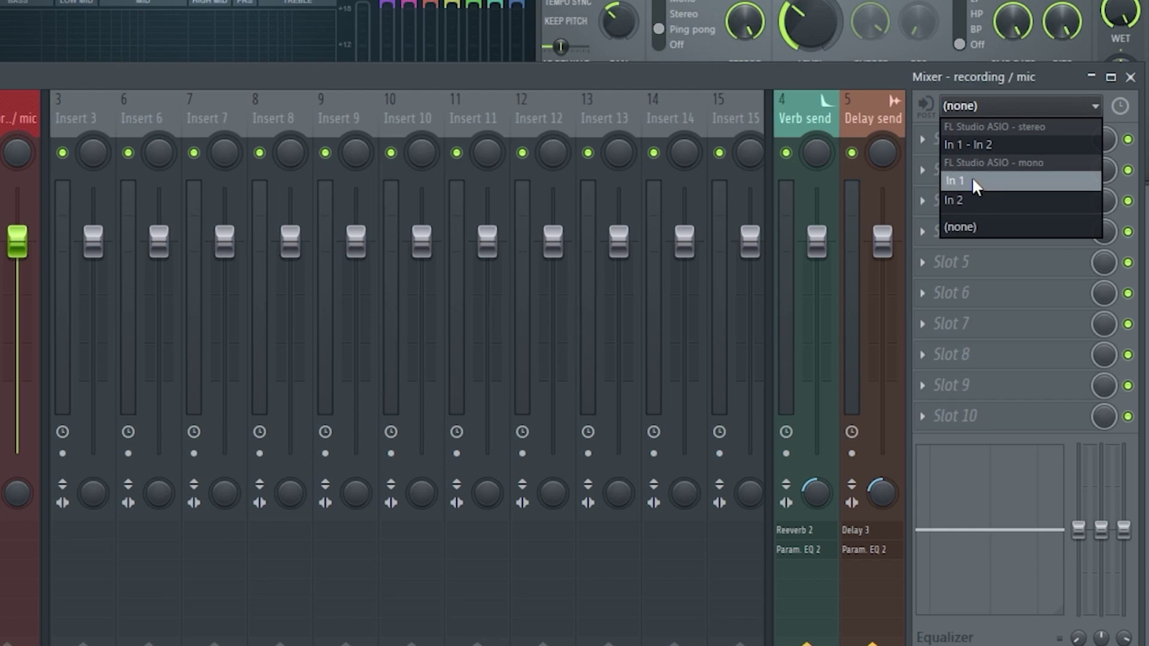
Feed mono input In 1 into recording / mic and rename Insert 3 to hook
left_click(972, 180)
left_click(96, 110)
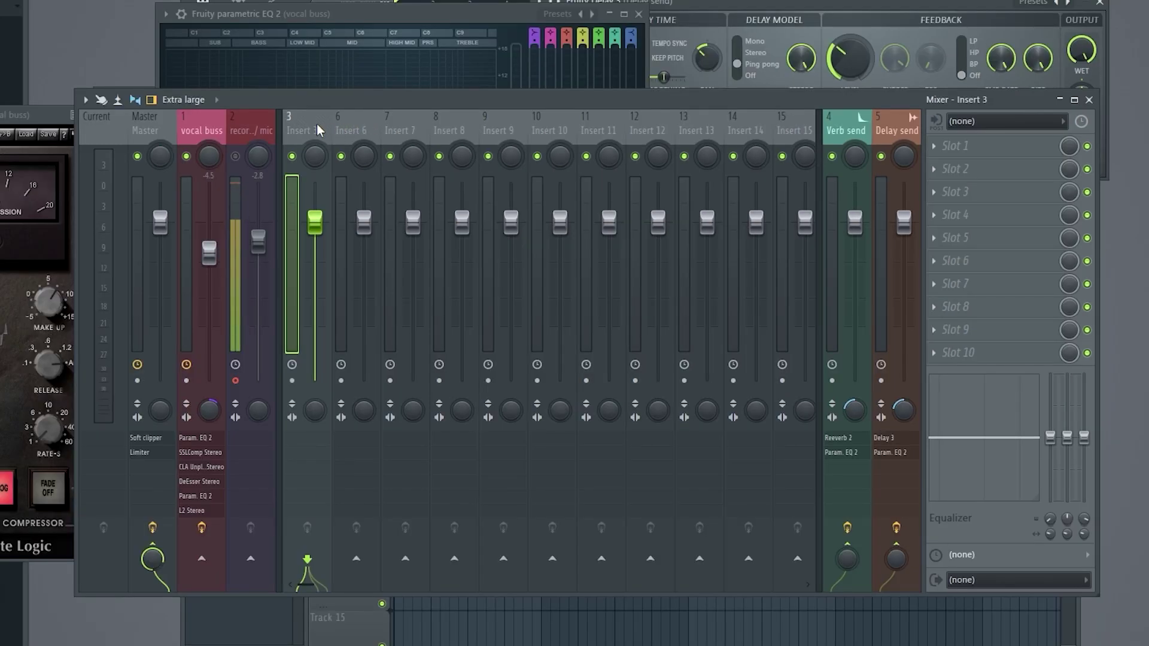
right_click(97, 108)
left_click(165, 115)
type("hou")
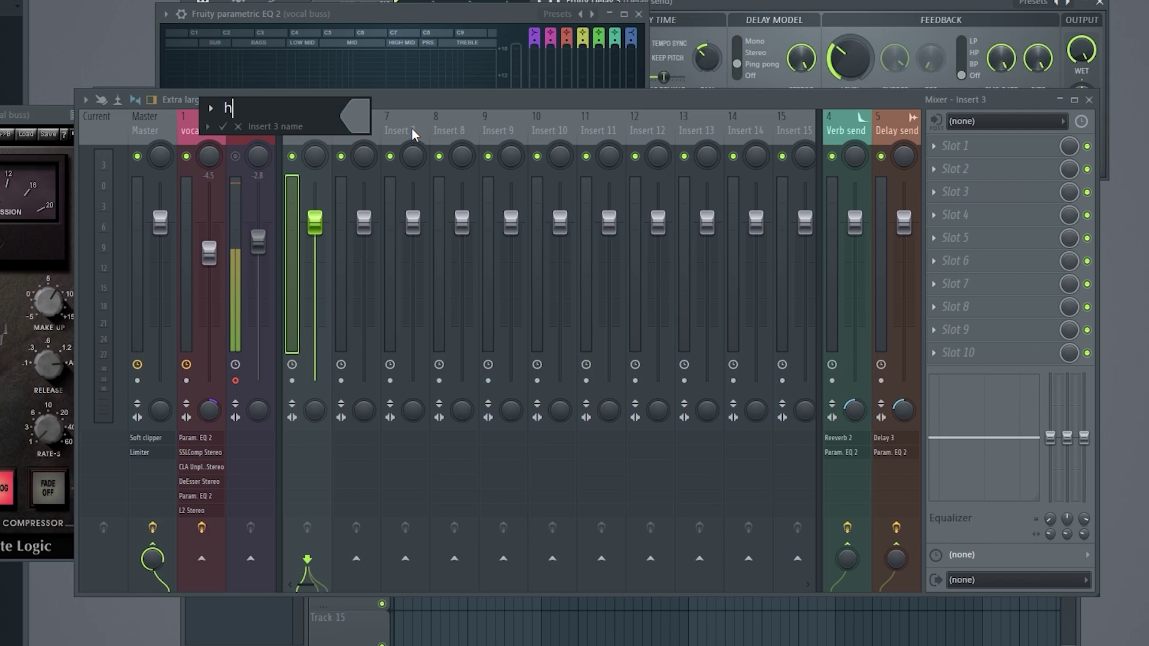
Rename Inserts 6 and 7 for the hook dub and verse tracks
right_click(374, 127)
left_click(414, 126)
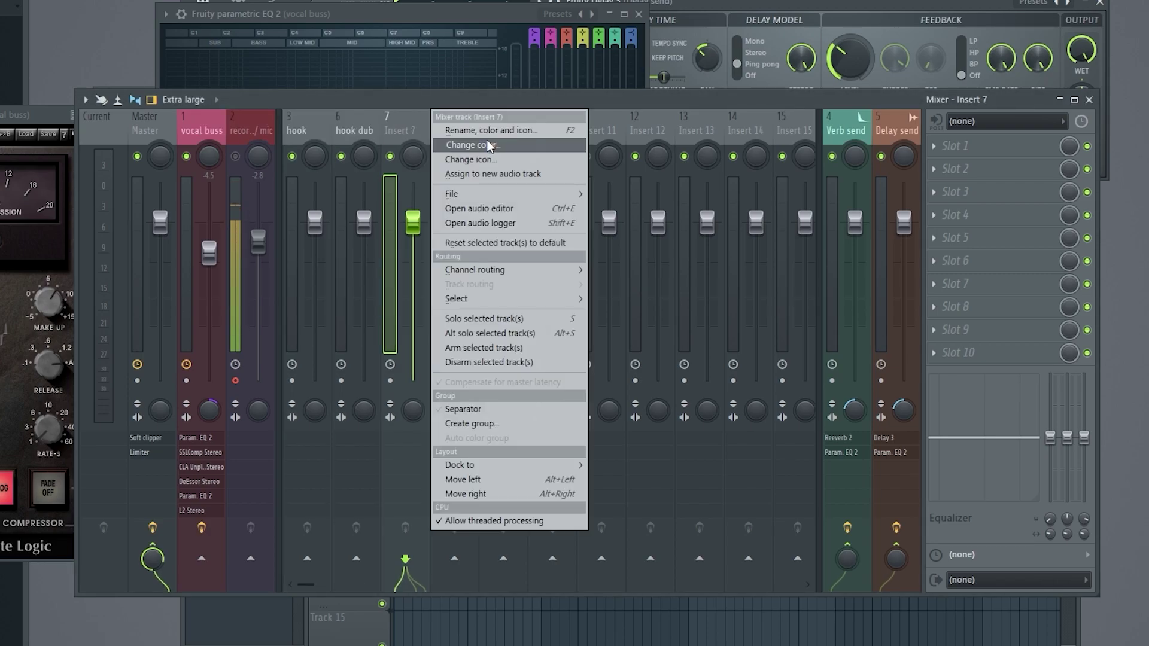
left_click(485, 138)
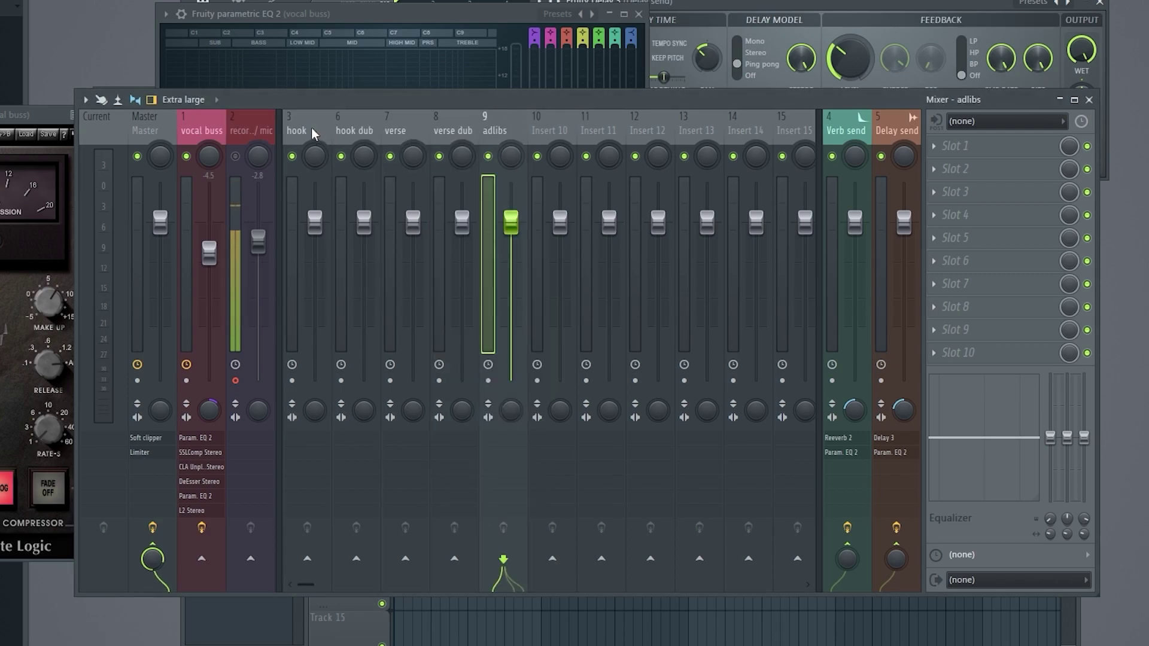
Colour the five vocal inserts, hook through adlibs, purple
left_click_drag(311, 127, 504, 129)
right_click(527, 129)
left_click(578, 144)
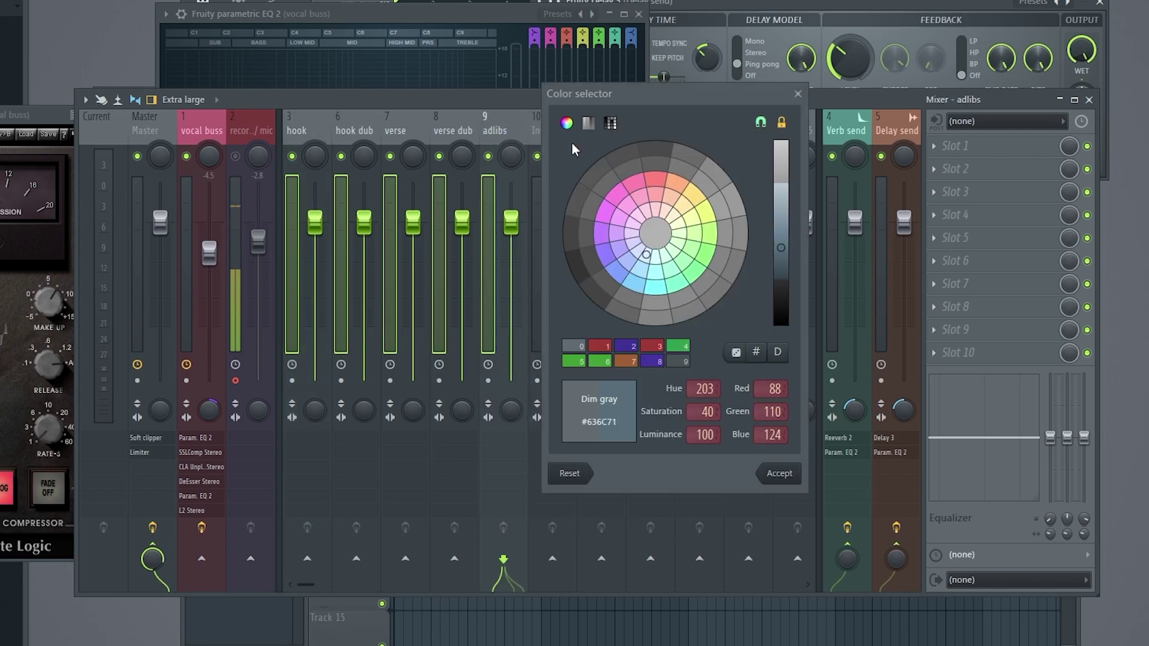
double_click(635, 275)
left_click(307, 123)
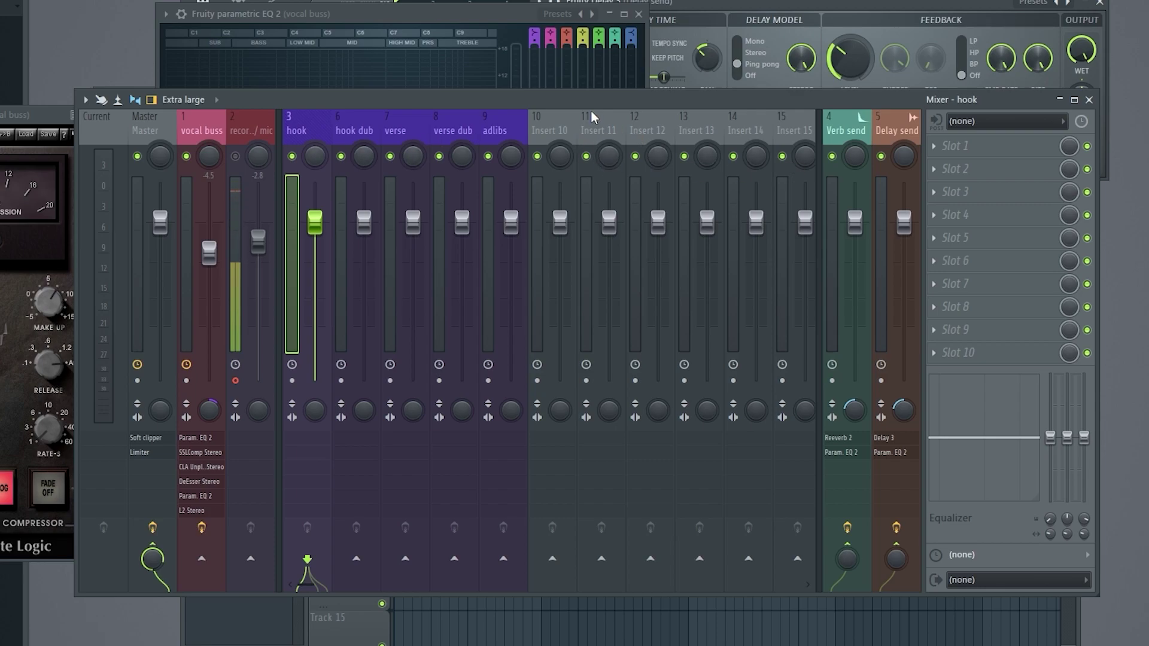
Load Pitcher into hook's first slot and arrange the mixer and Pitcher windows
left_click(954, 147)
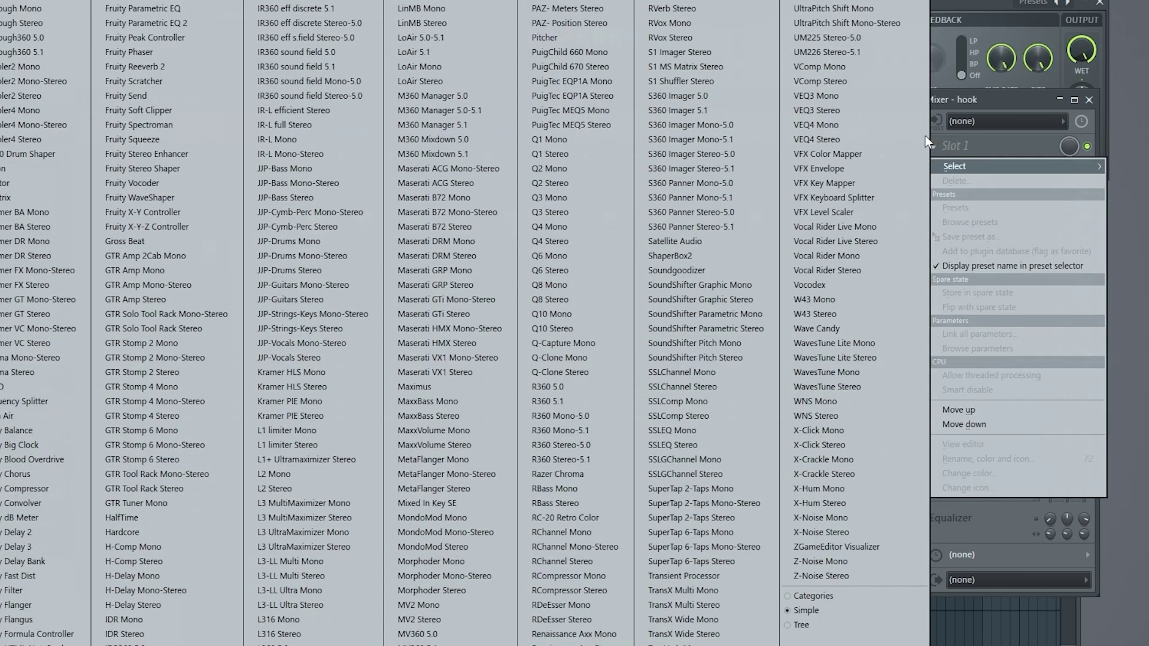
left_click(562, 37)
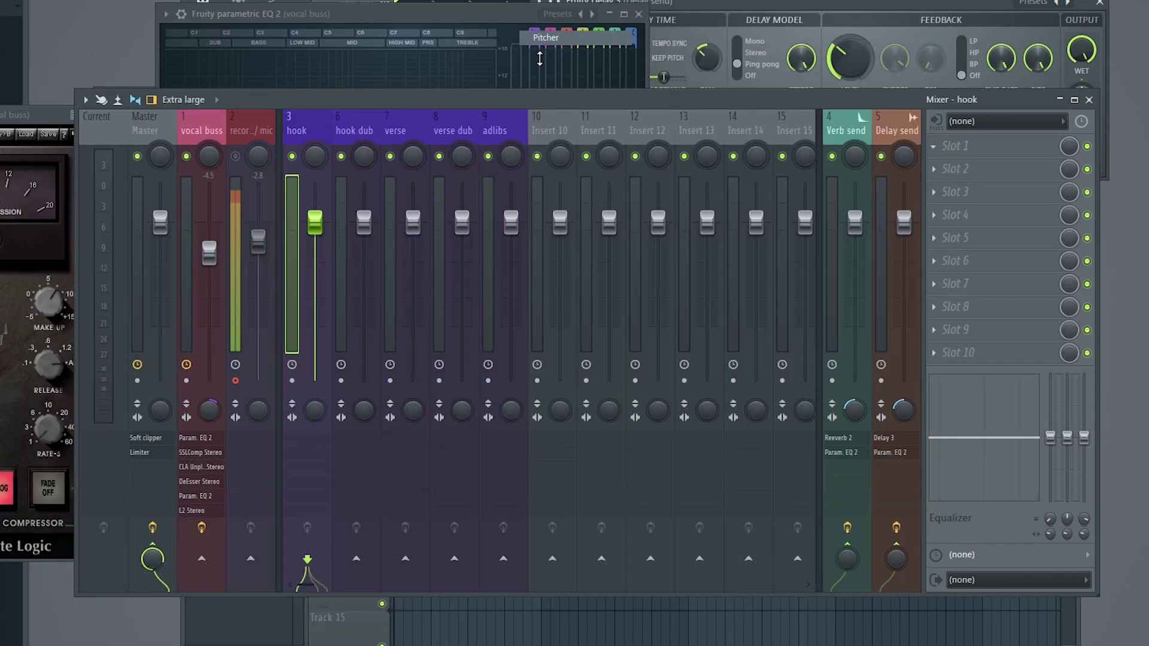
left_click_drag(289, 109, 281, 262)
left_click_drag(127, 41, 737, 3)
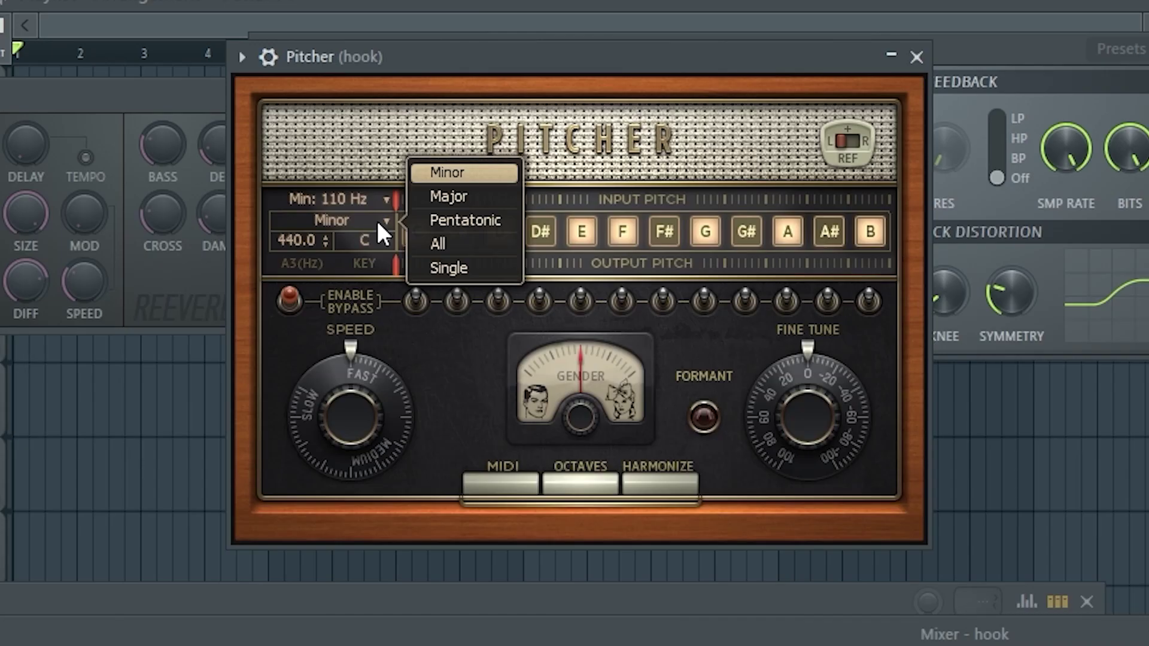
Set Pitcher to D# Minor and lower its correction speed toward medium
left_click(378, 222)
left_click(380, 239)
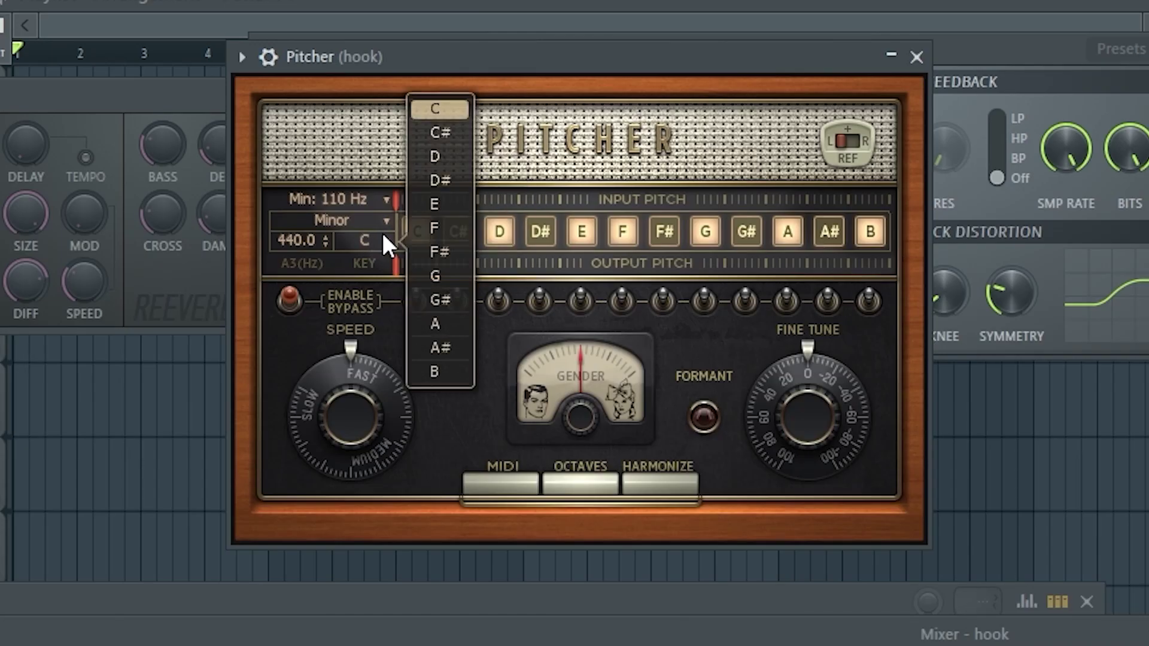
left_click(439, 180)
mouse_move(350, 413)
left_mouse_down()
mouse_move(350, 448)
mouse_move(350, 401)
left_mouse_up()
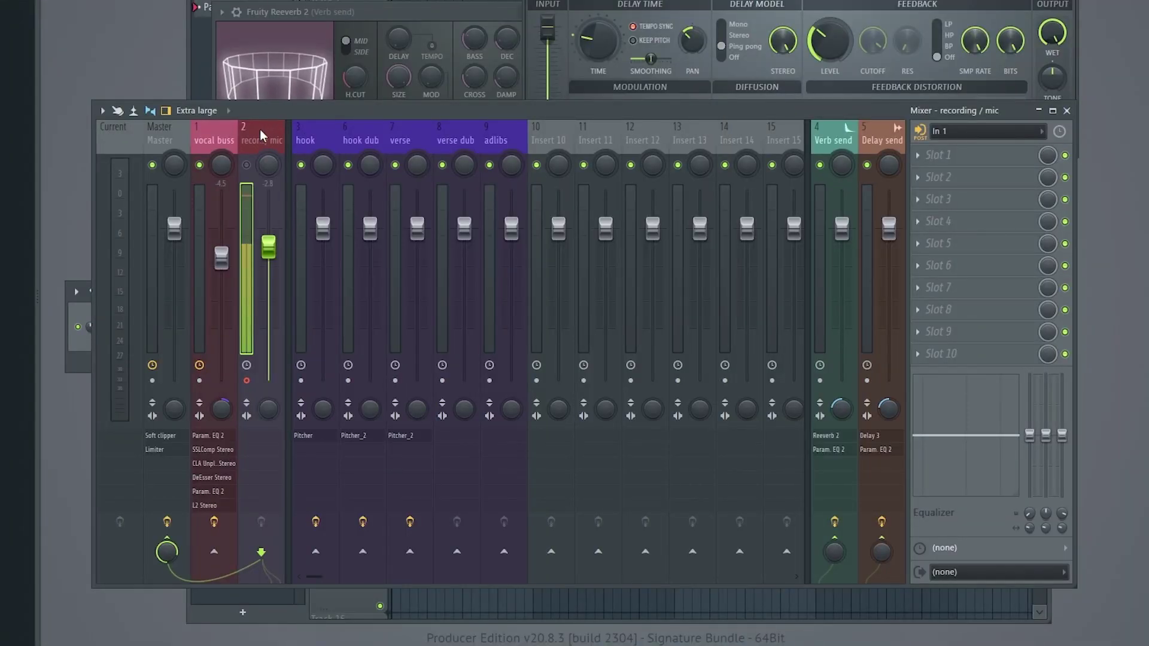
Route recording / mic only into hook, and hook through adlibs only into vocal buss
right_click(317, 553)
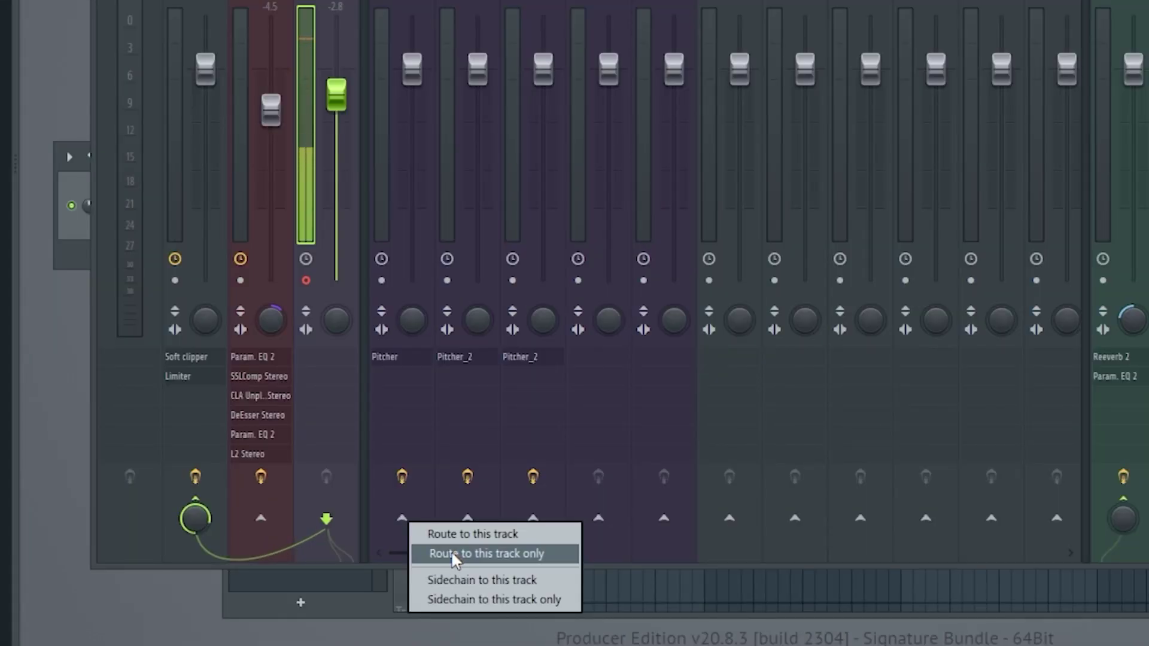
left_click(451, 553)
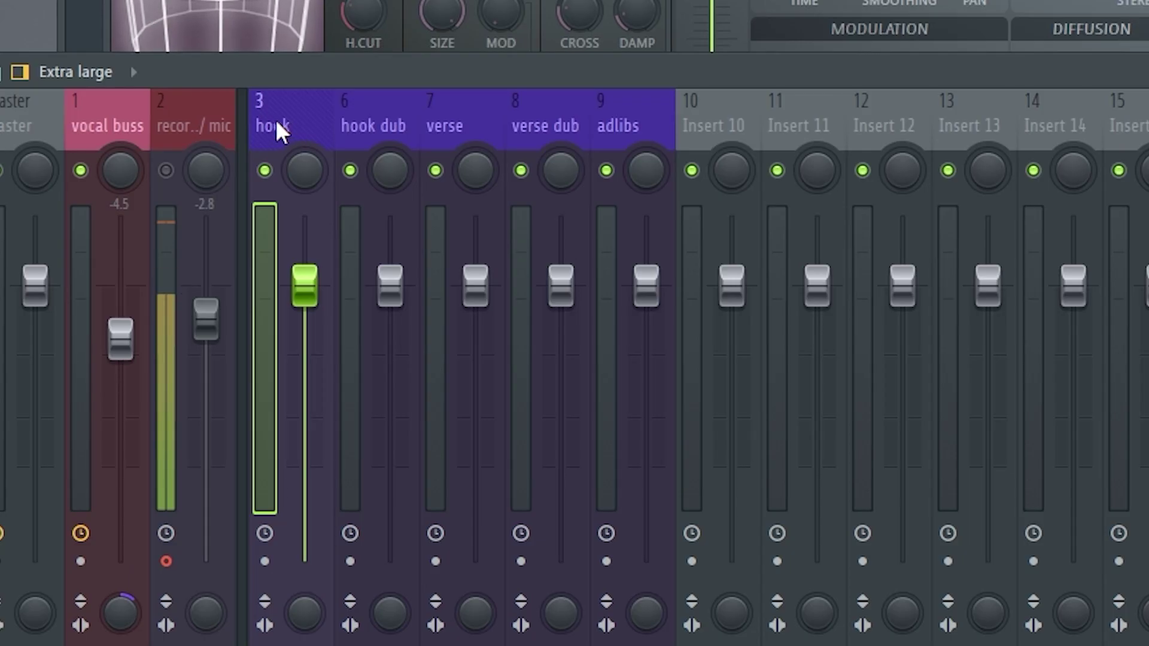
left_click_drag(275, 120, 637, 117)
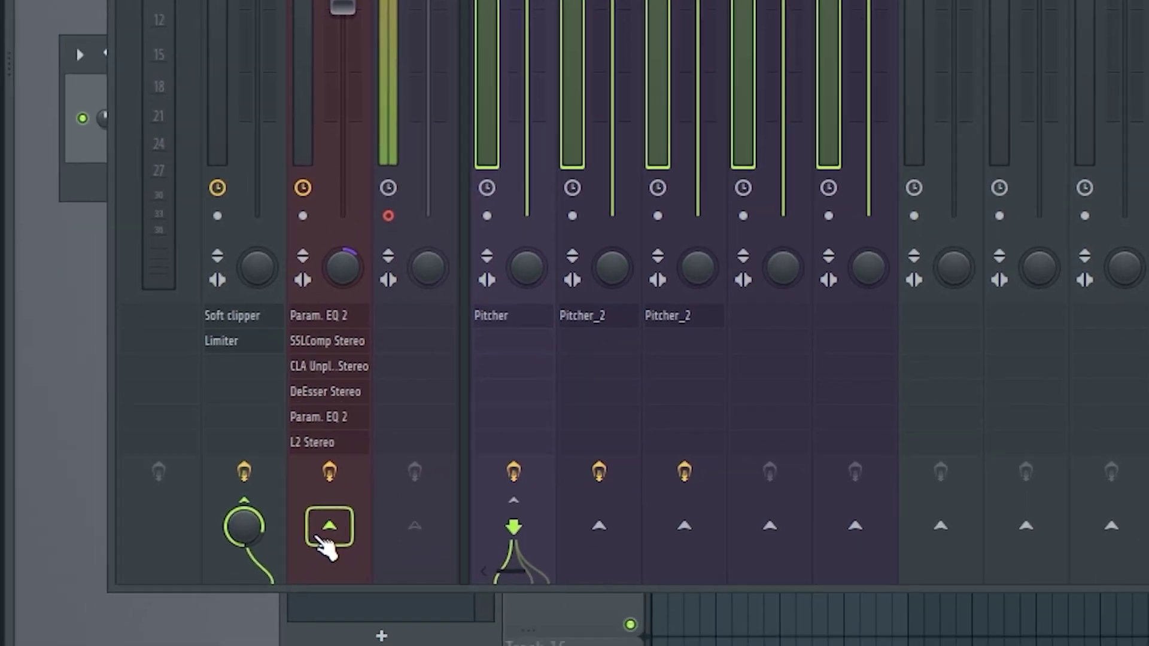
right_click(328, 515)
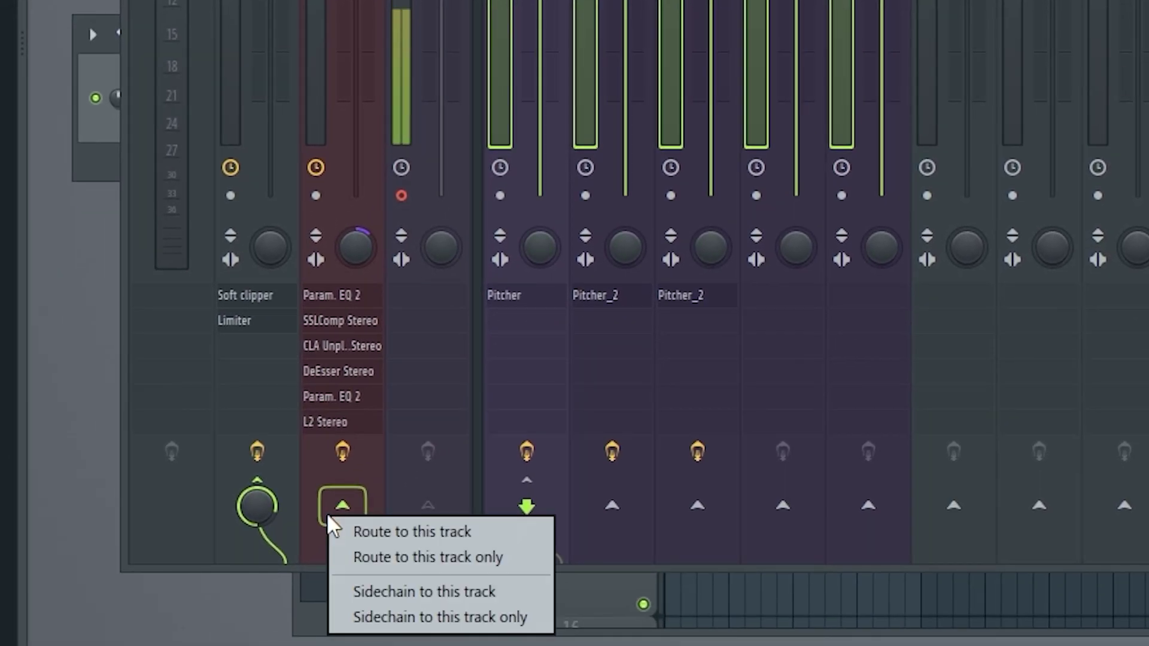
left_click(409, 558)
left_click(260, 149)
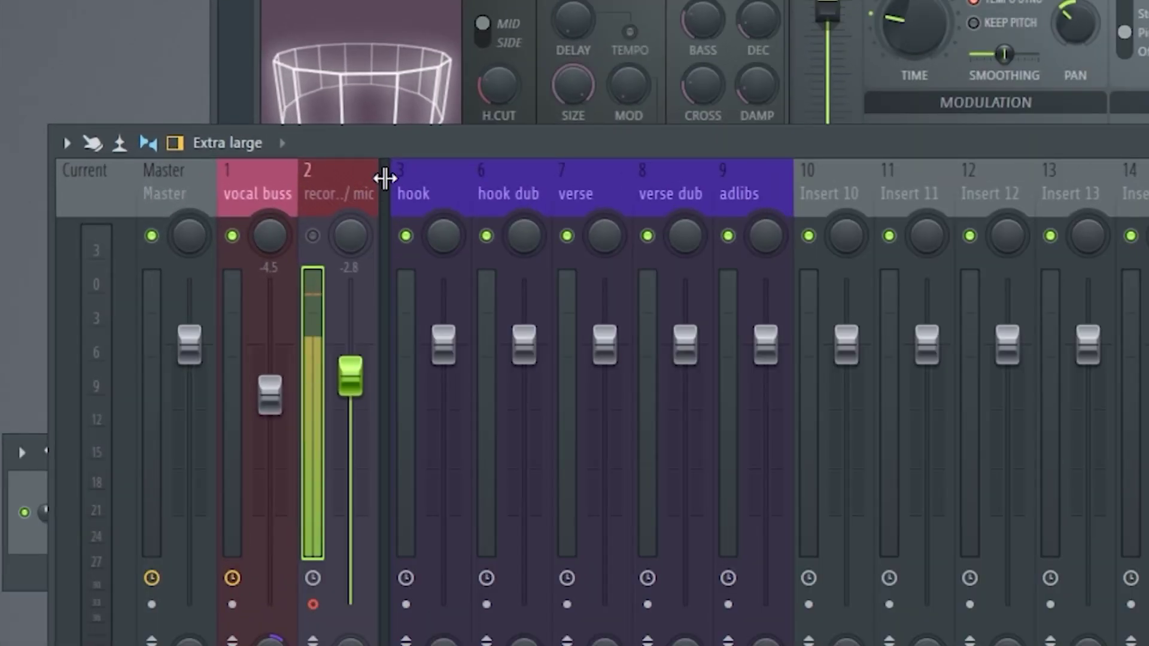
left_click(426, 194)
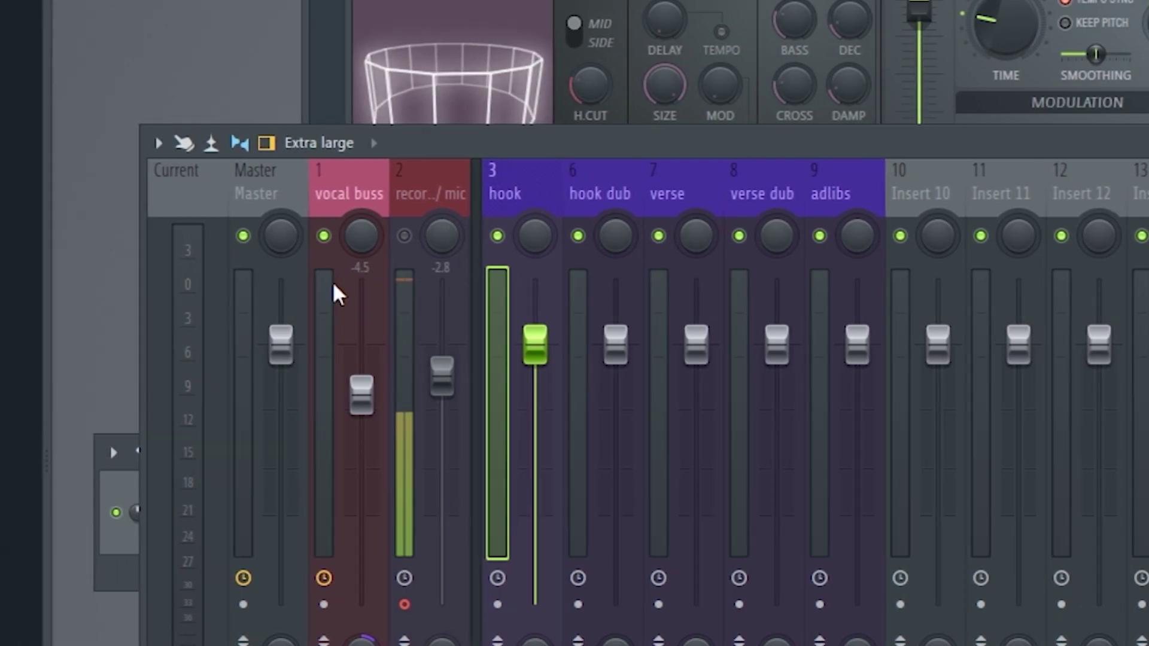
left_click(290, 204)
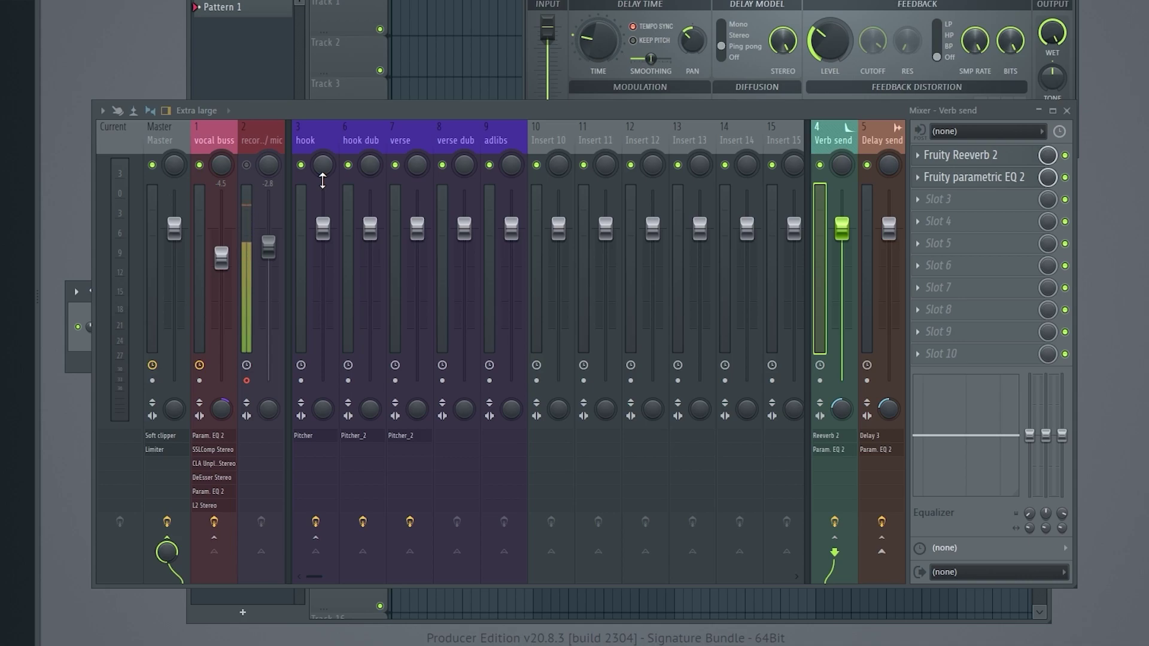
left_click(297, 205)
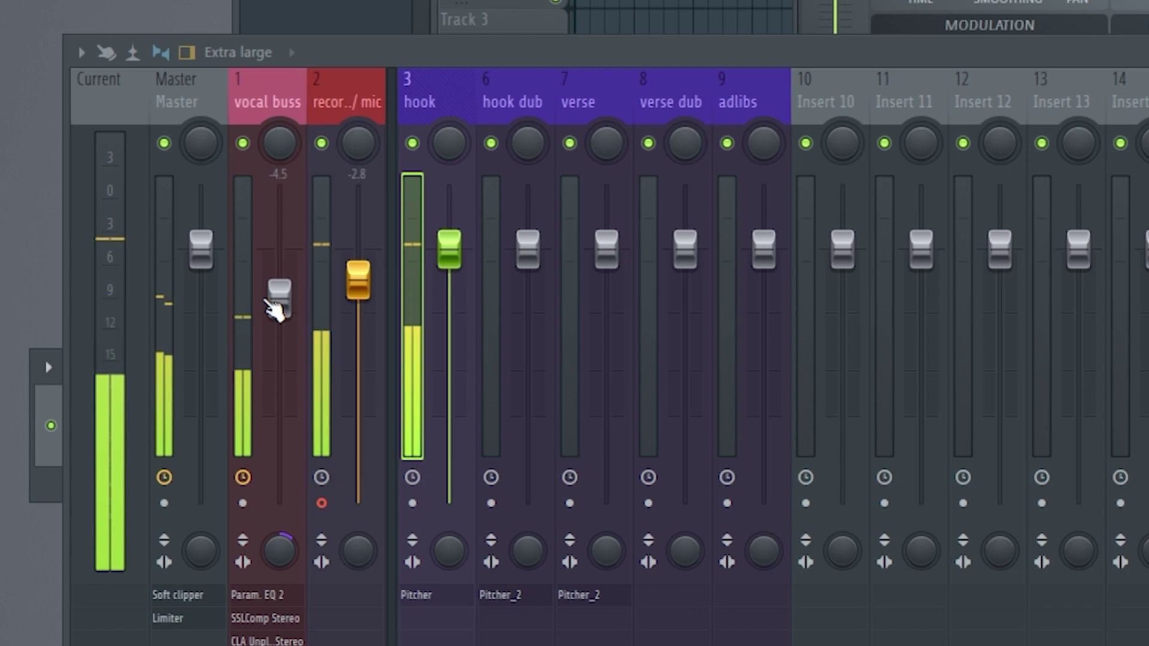
left_click(336, 88)
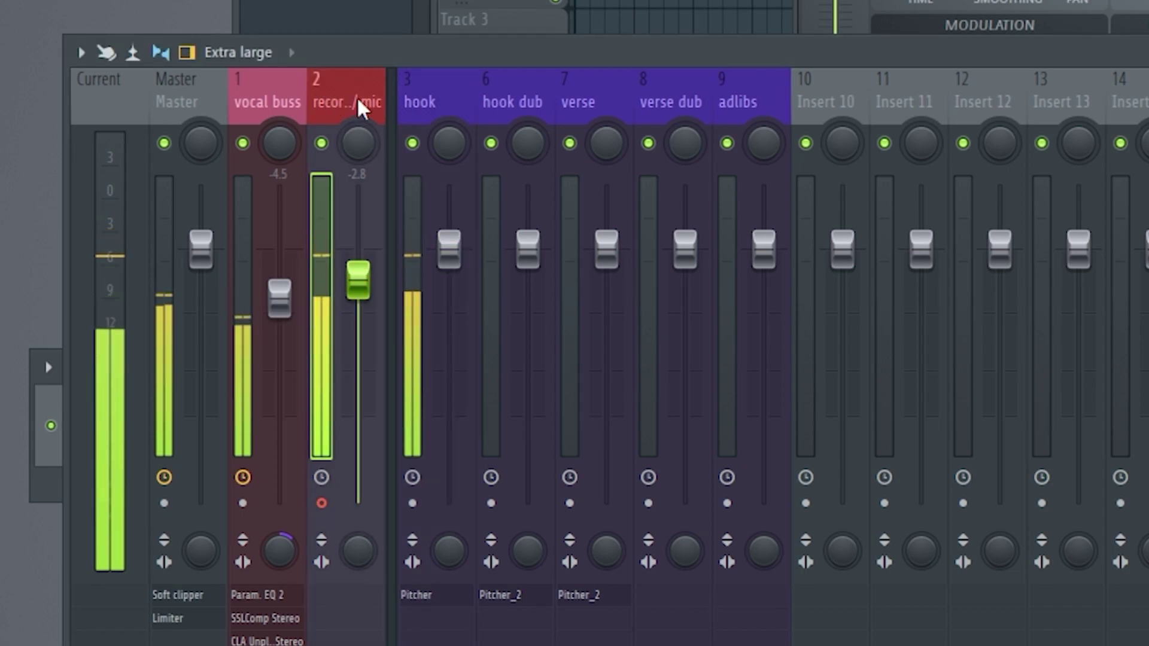
left_click(410, 106)
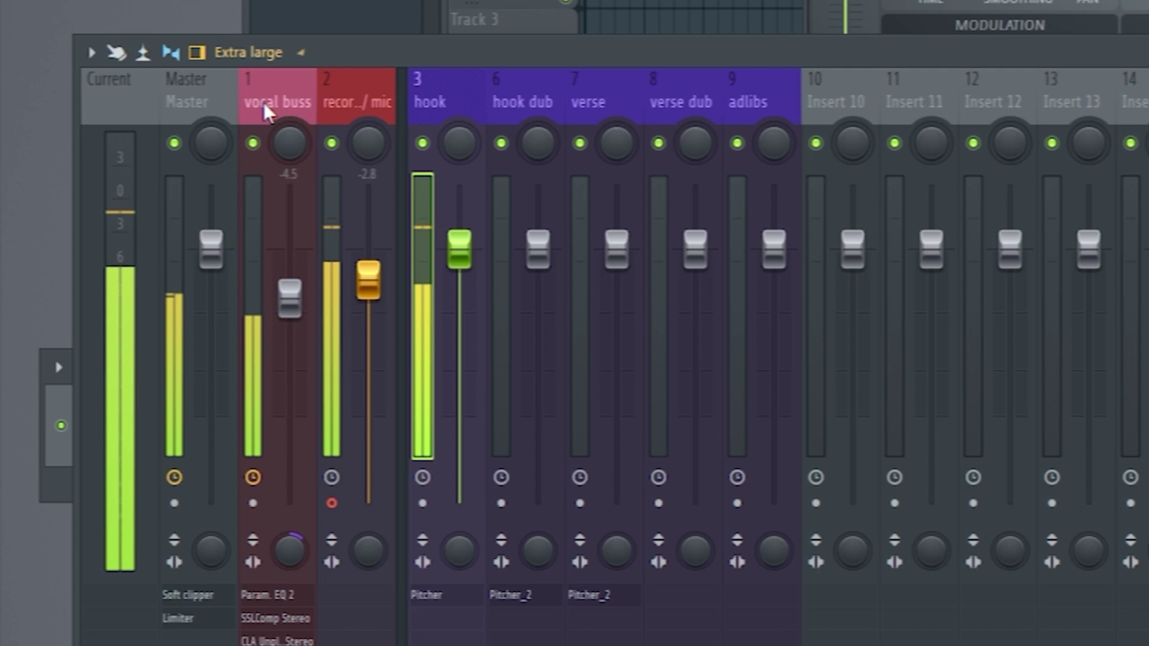
left_click(216, 101)
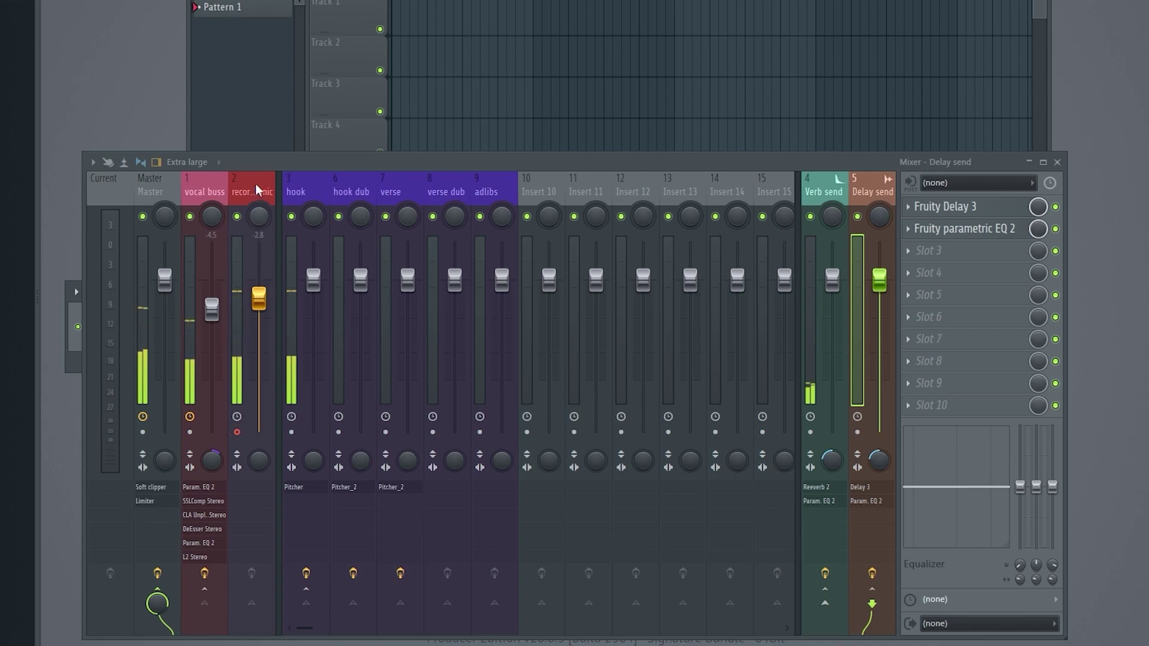
left_click(423, 90)
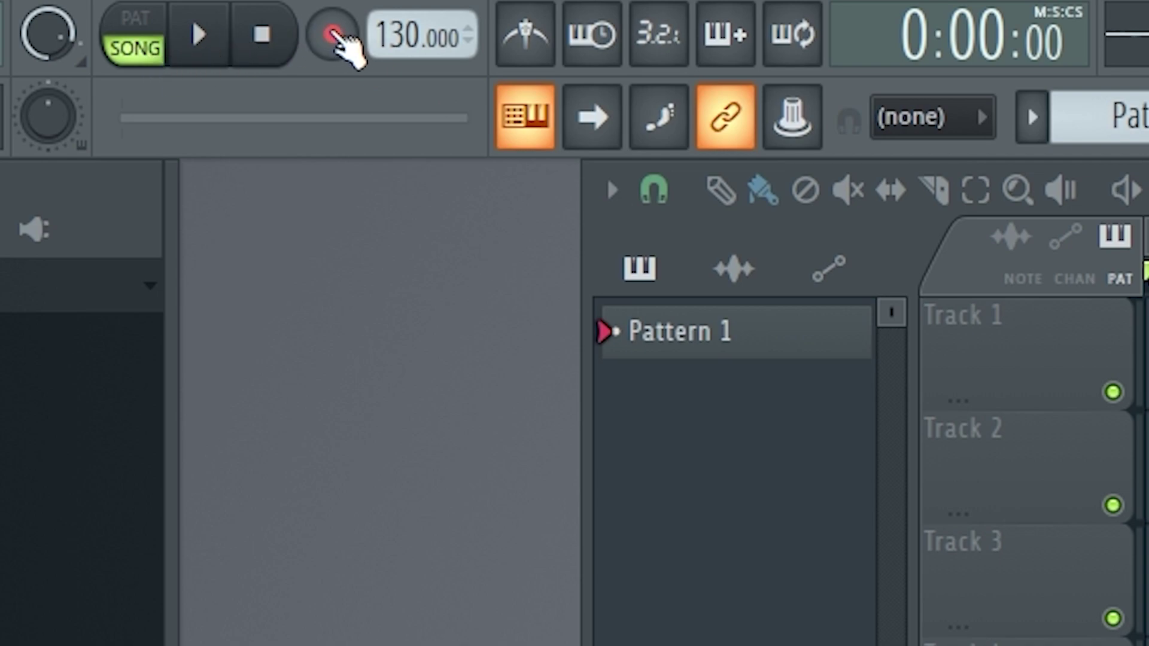
Arm recording and capture a raw mic vocal take into the playlist
left_click(334, 36)
left_click(199, 34)
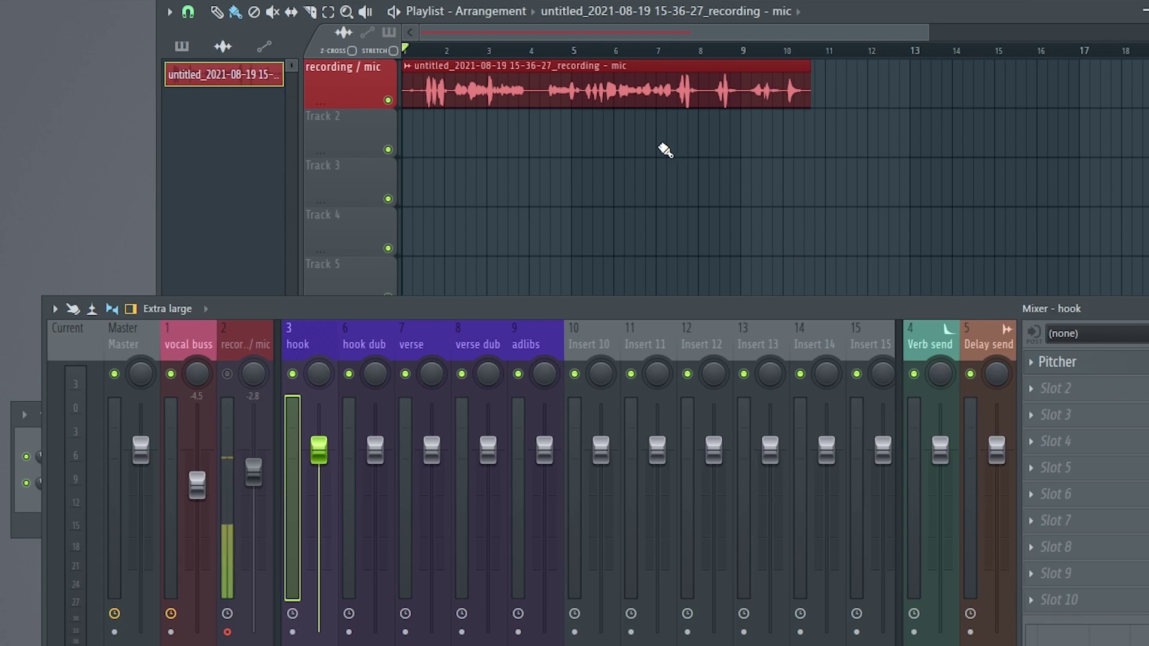
Open the recorded clip's channel settings and play the take from bar 5
double_click(412, 99)
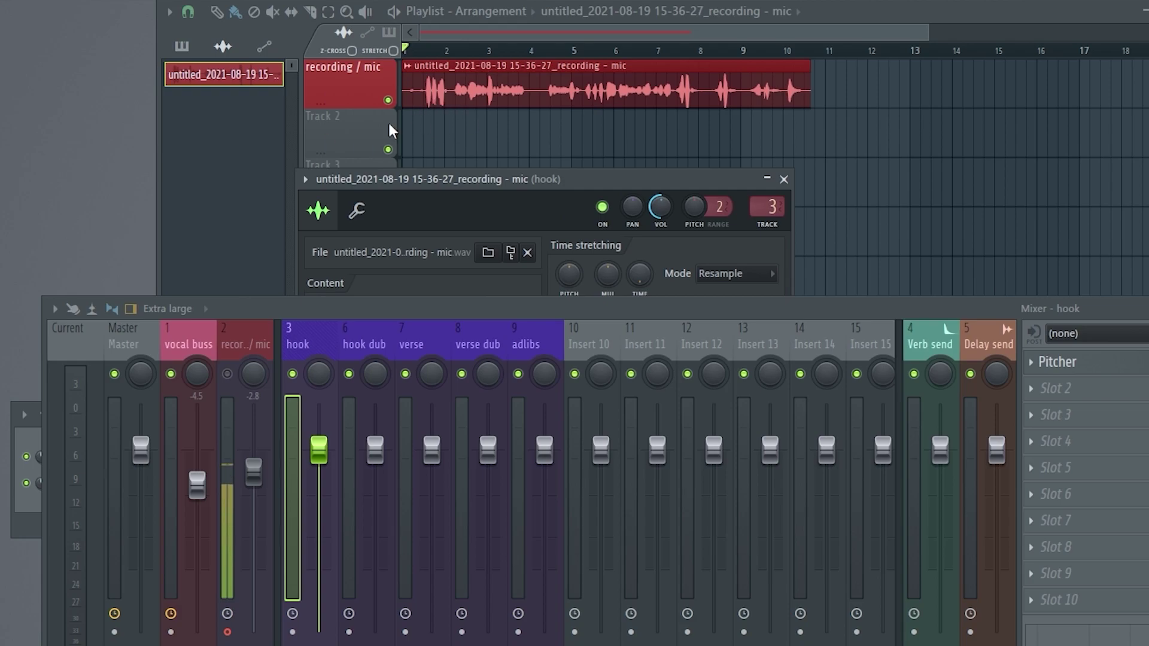
left_click(422, 48)
key("space")
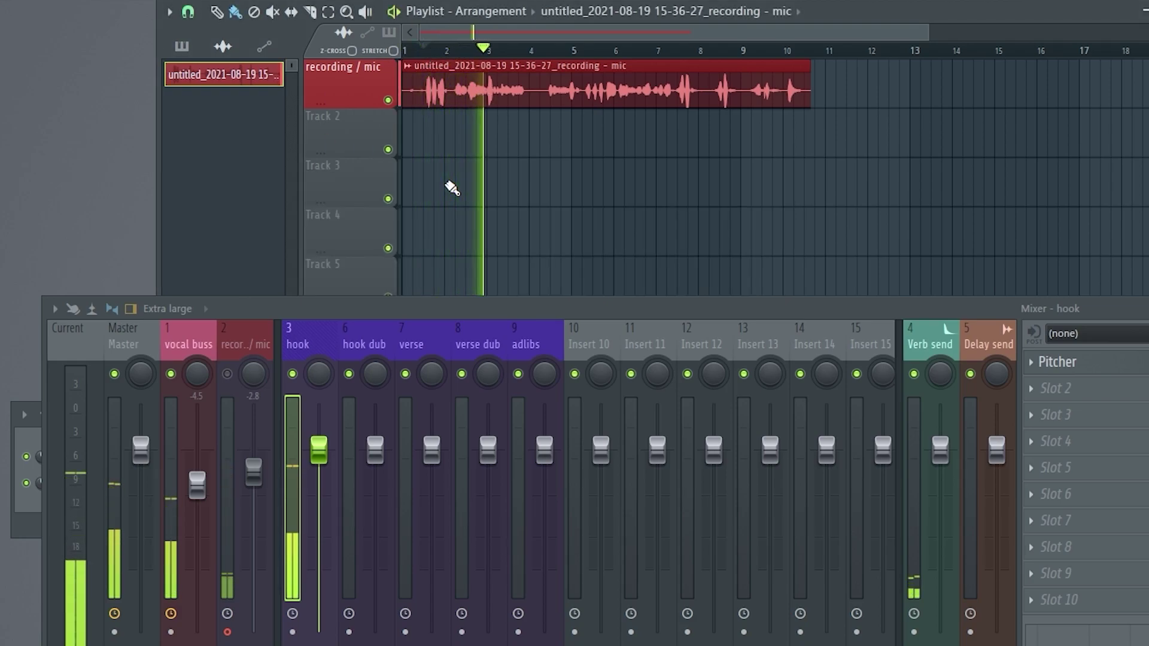
left_click(582, 48)
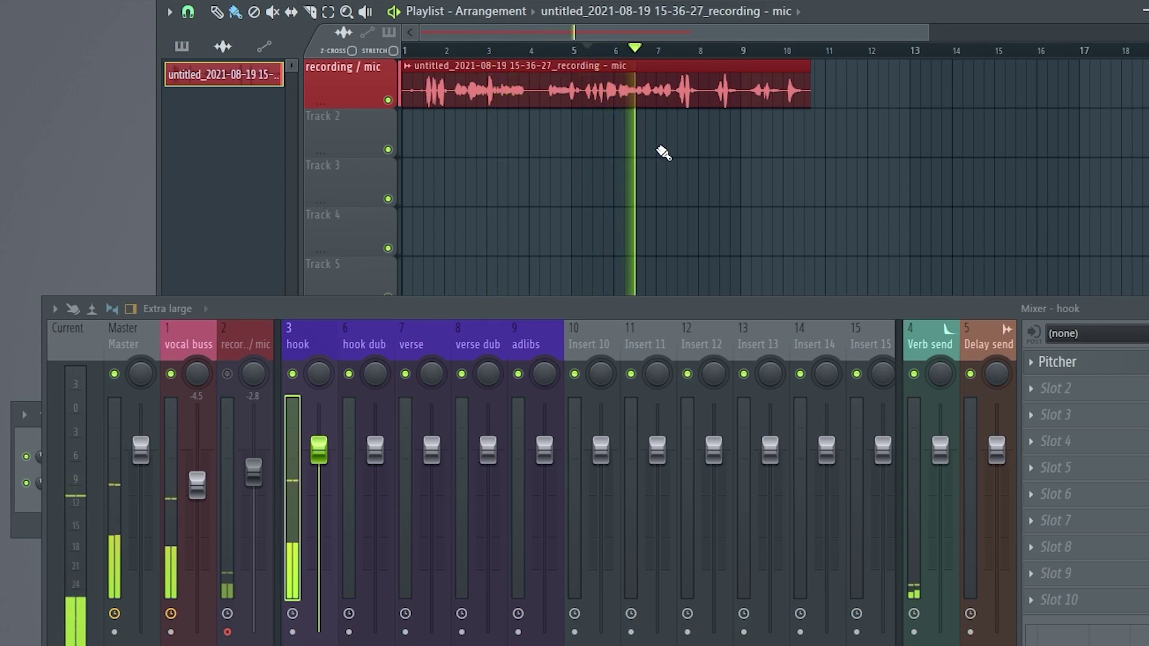
key("space")
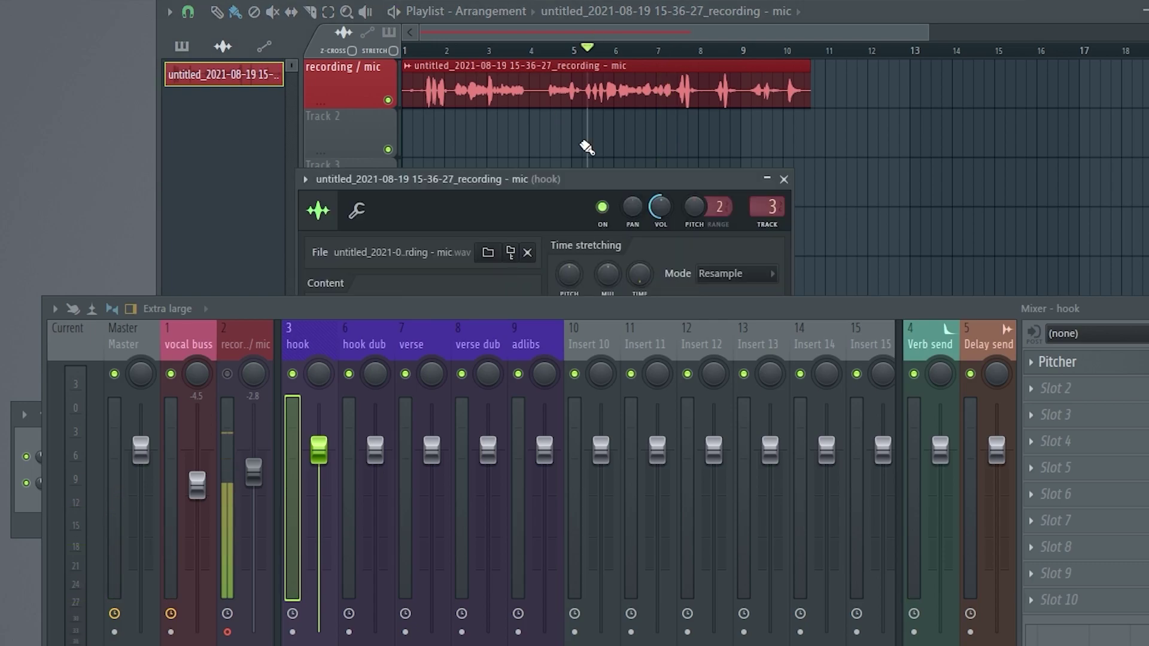
Set the clip's mixer track to --- and replay the take from about bar 4
left_click_drag(760, 202, 760, 219)
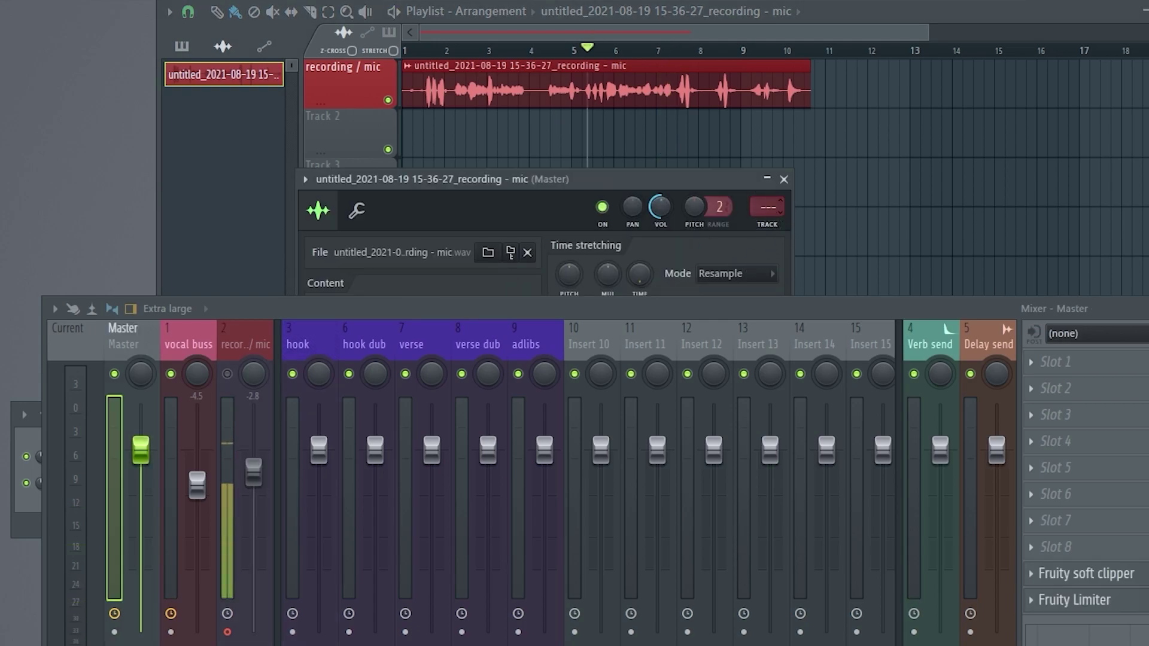
left_click(783, 179)
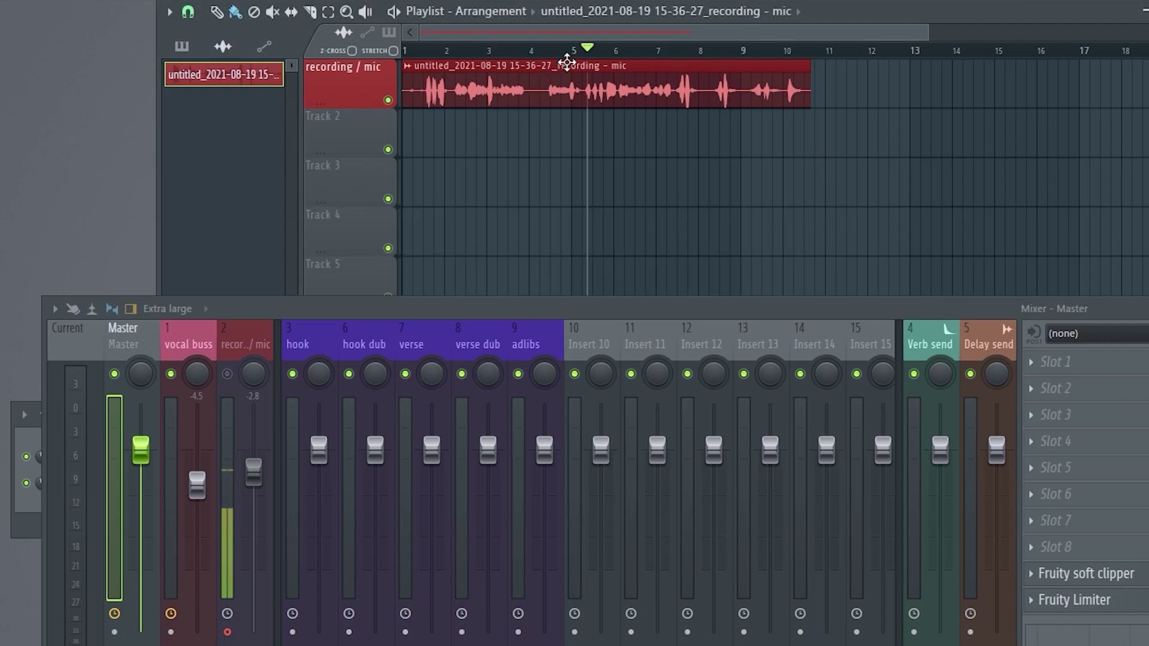
left_click_drag(566, 52, 551, 51)
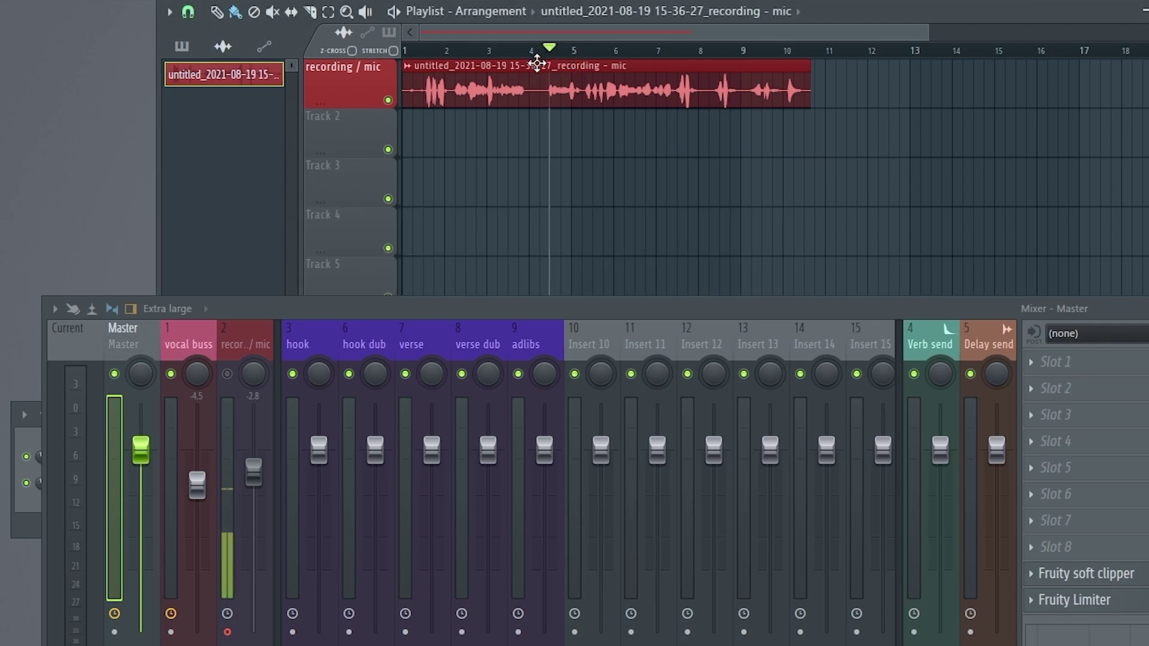
key("space")
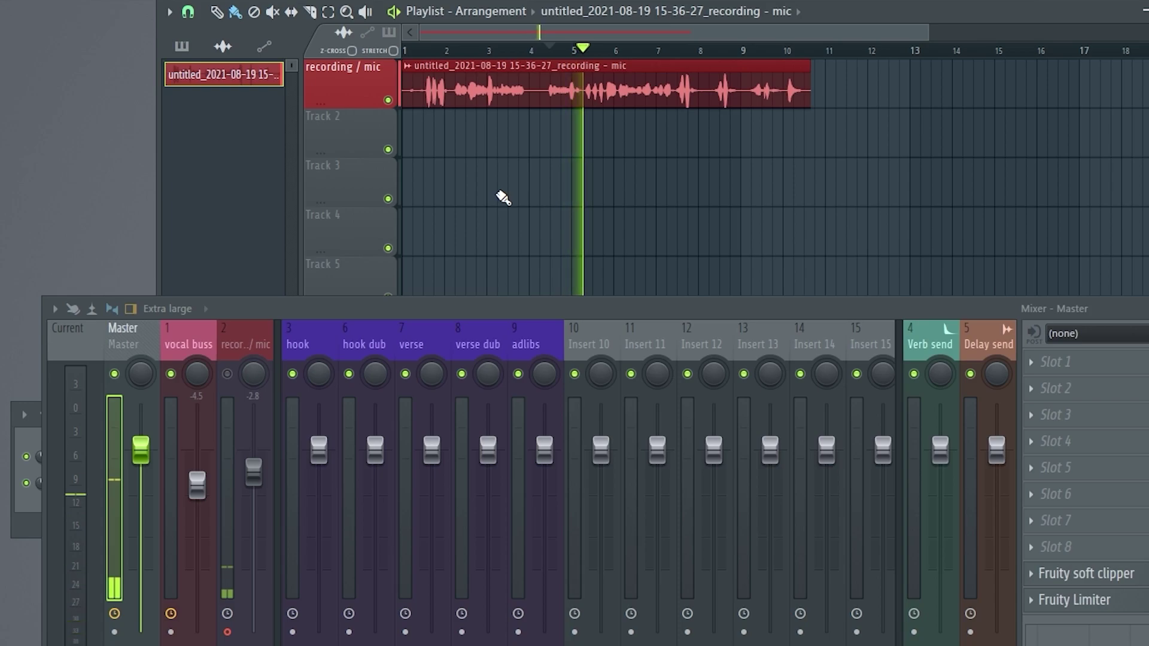